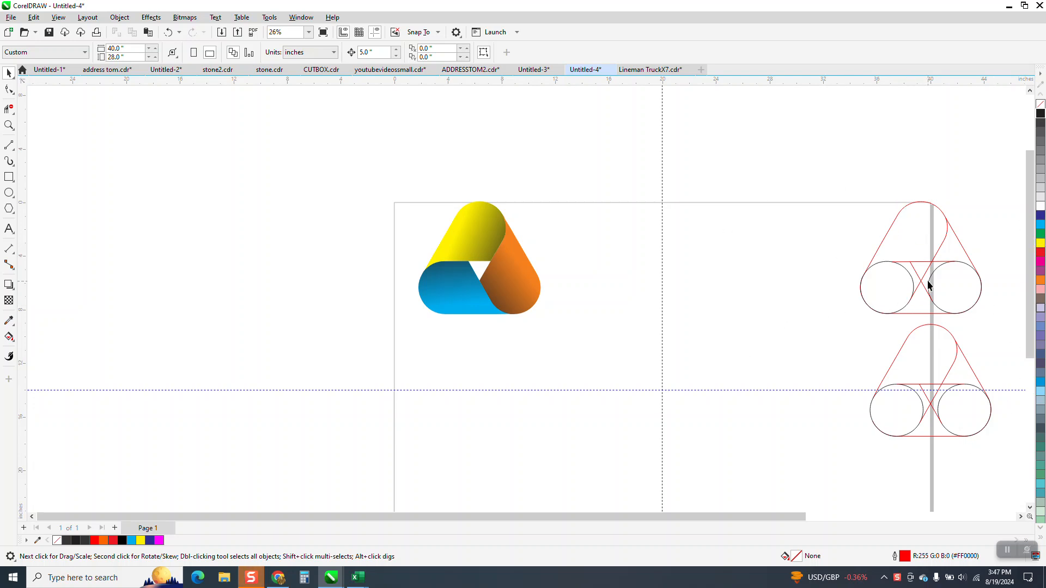
Draw a three-sided polygon about 8.4 by 7.3 inches, centred on the page horizontally
left_click(14, 214)
left_click(47, 212)
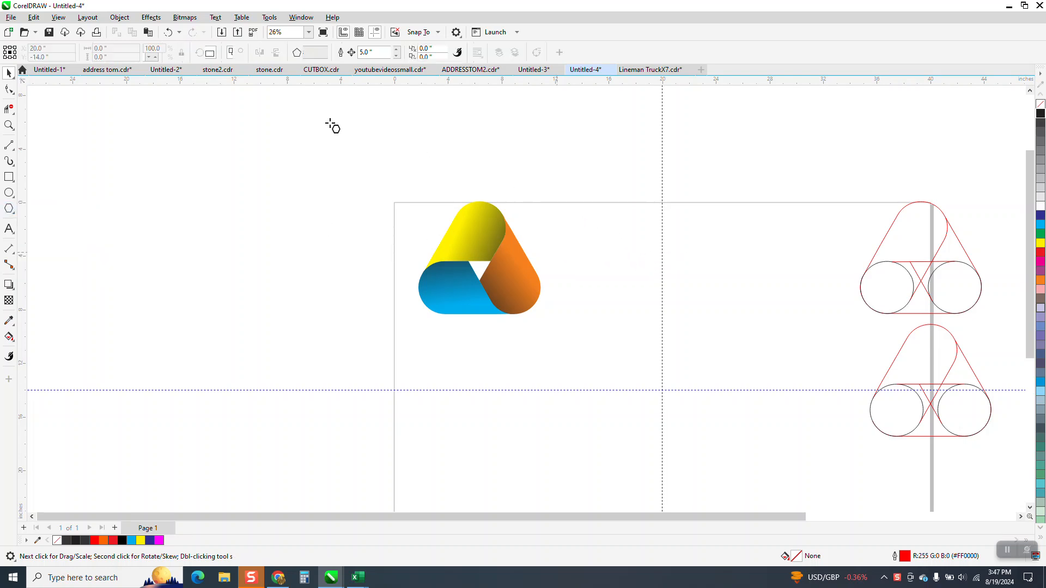
left_click_drag(754, 273, 635, 401)
key("p")
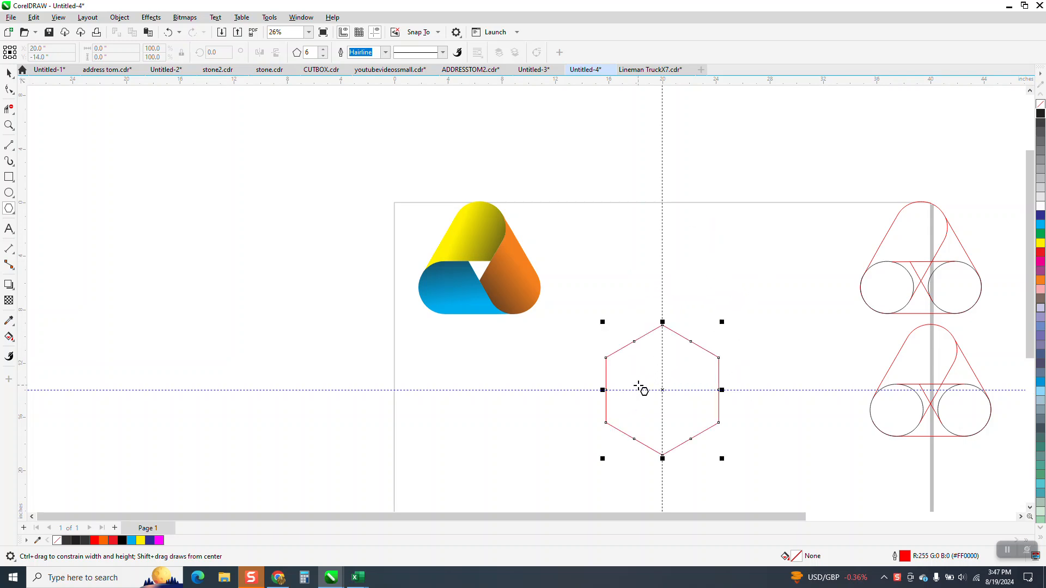
left_click(323, 56)
left_click(323, 56)
left_click(323, 56)
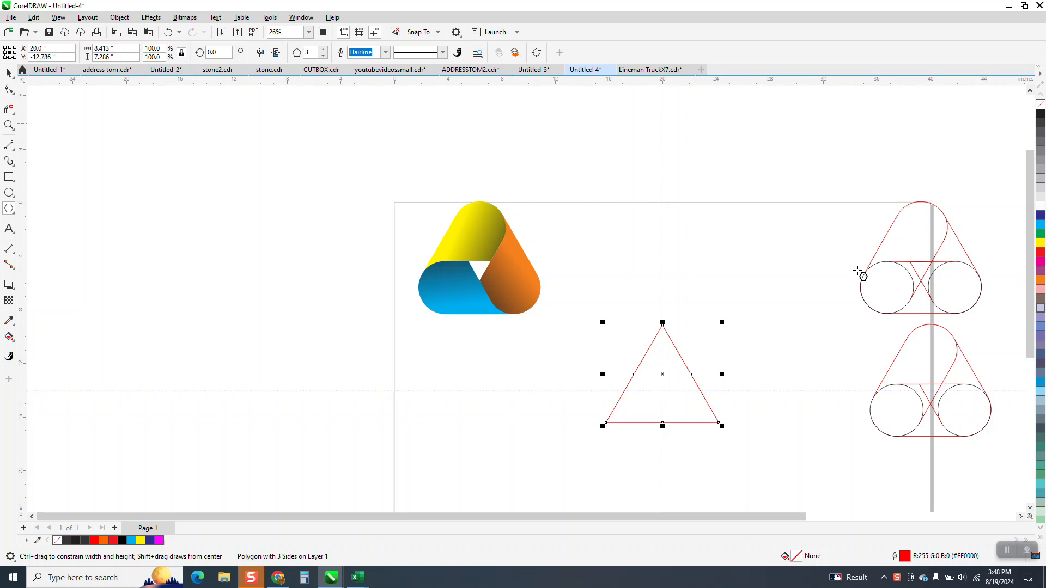
Round all corners of the triangle with a fillet of 1.5 inch radius
left_click(152, 18)
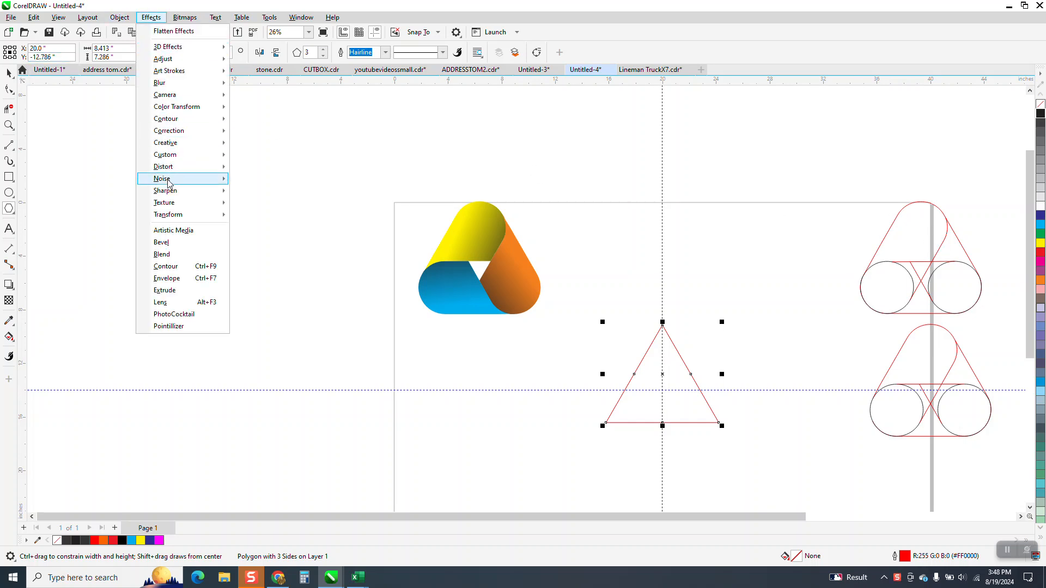
mouse_move(302, 18)
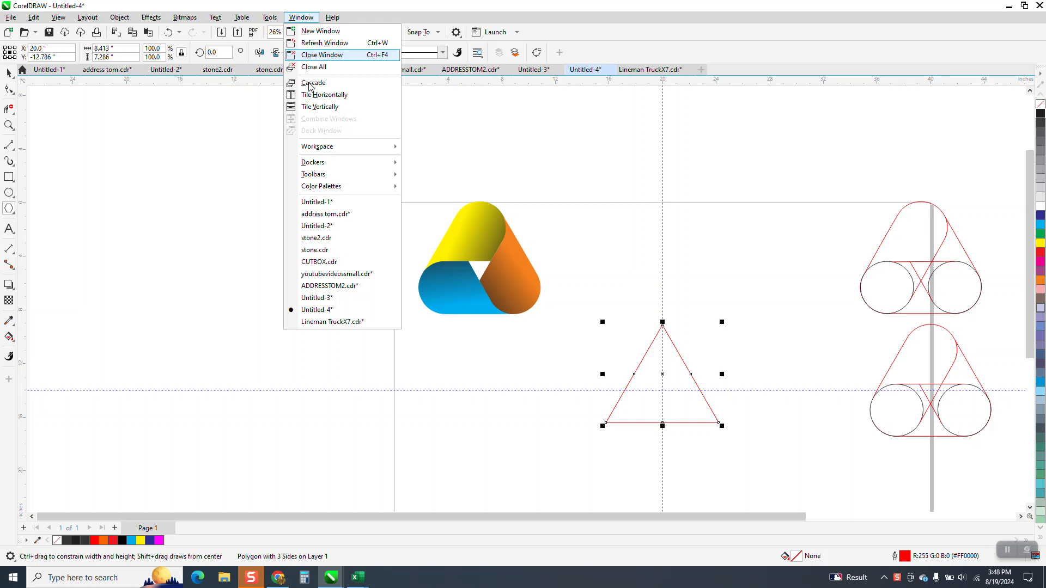
mouse_move(318, 163)
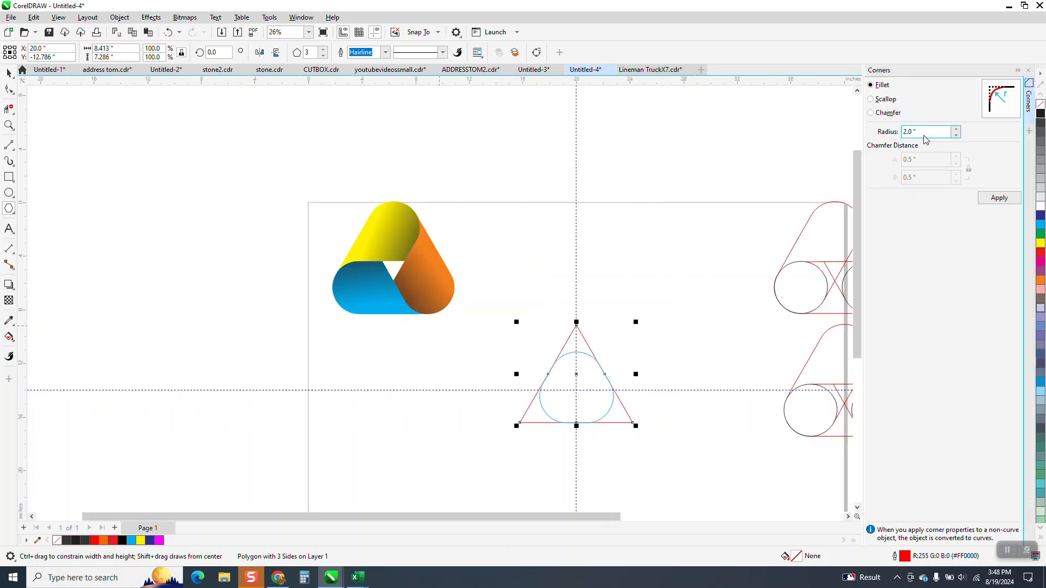
type("1.5")
key("Return")
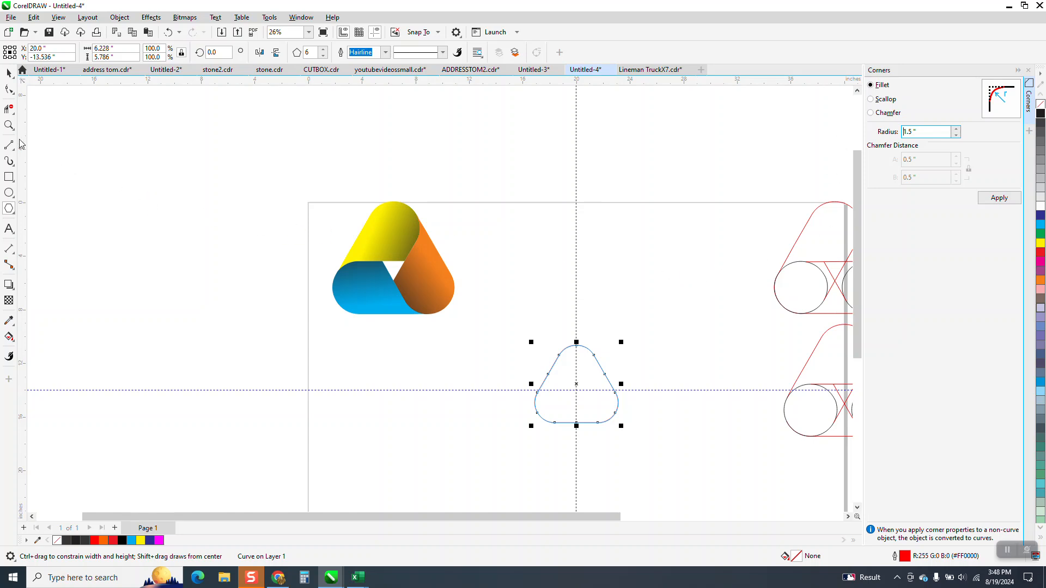
Draw a circle, set its diameter to 3 inches and centre it on the page
left_click(8, 125)
left_click_drag(470, 306, 671, 451)
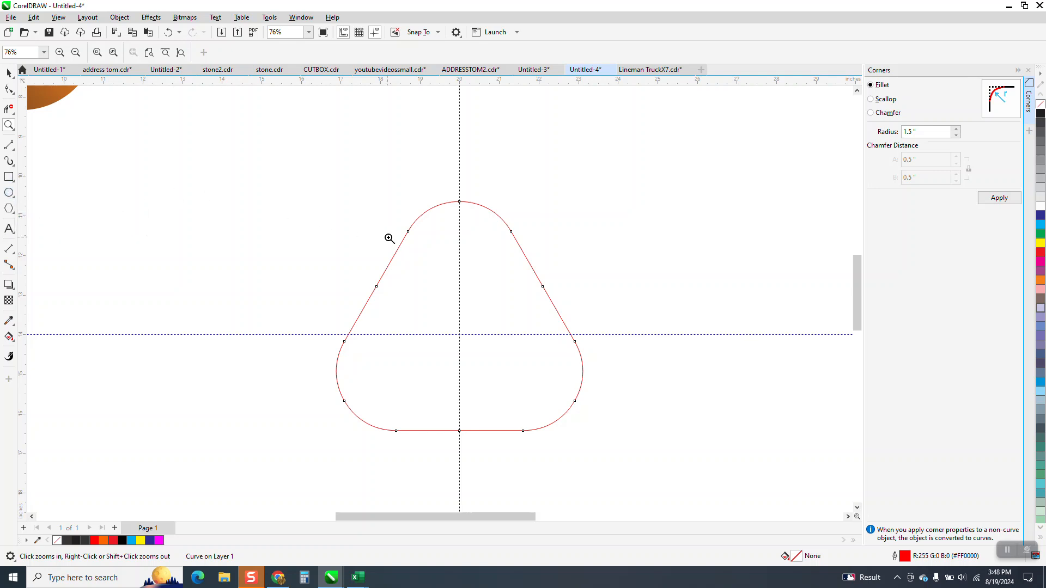
left_click(9, 192)
left_click_drag(380, 182, 253, 271)
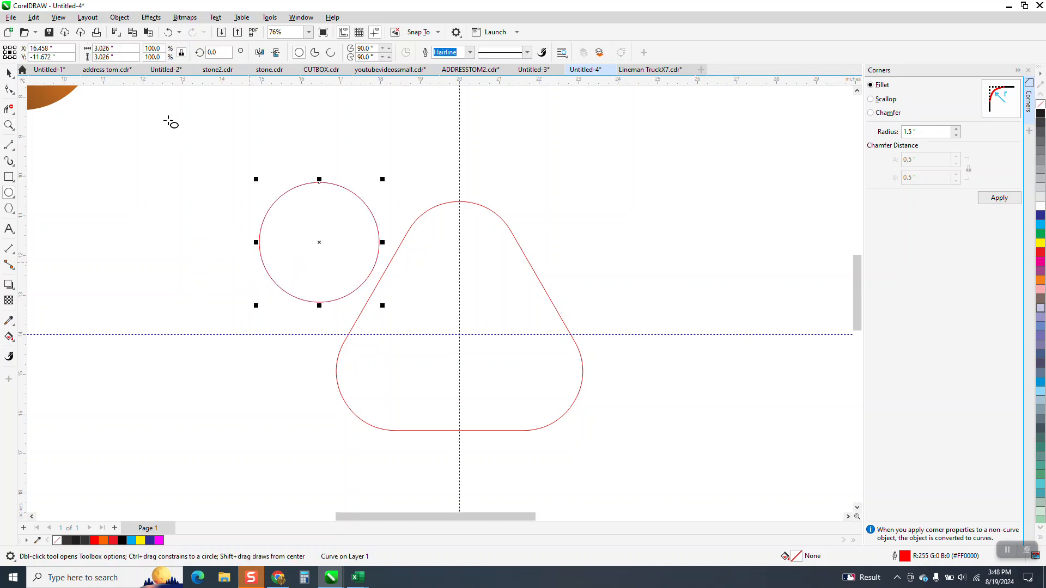
left_click(112, 47)
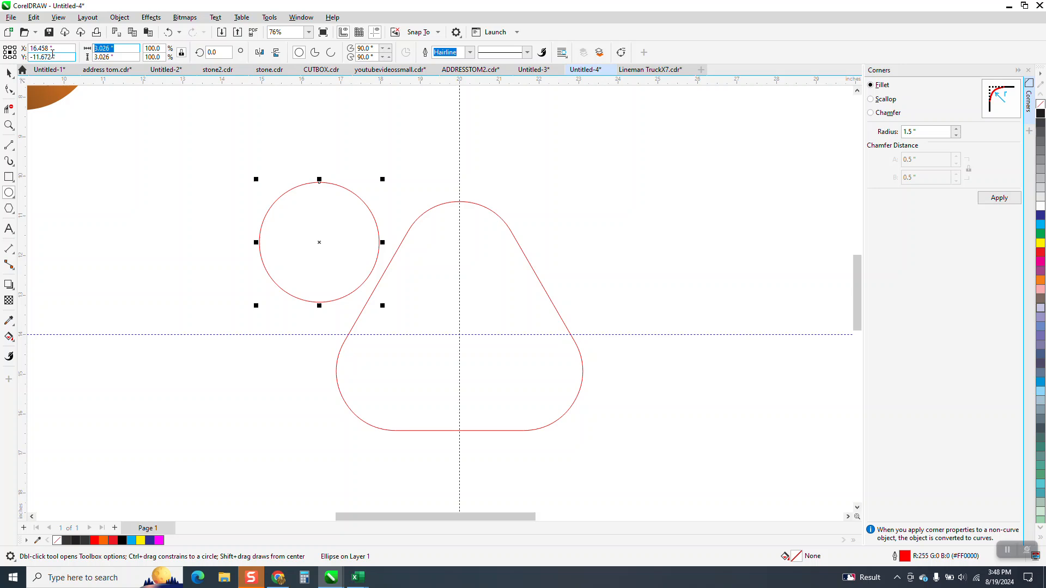
type("3")
key("Return")
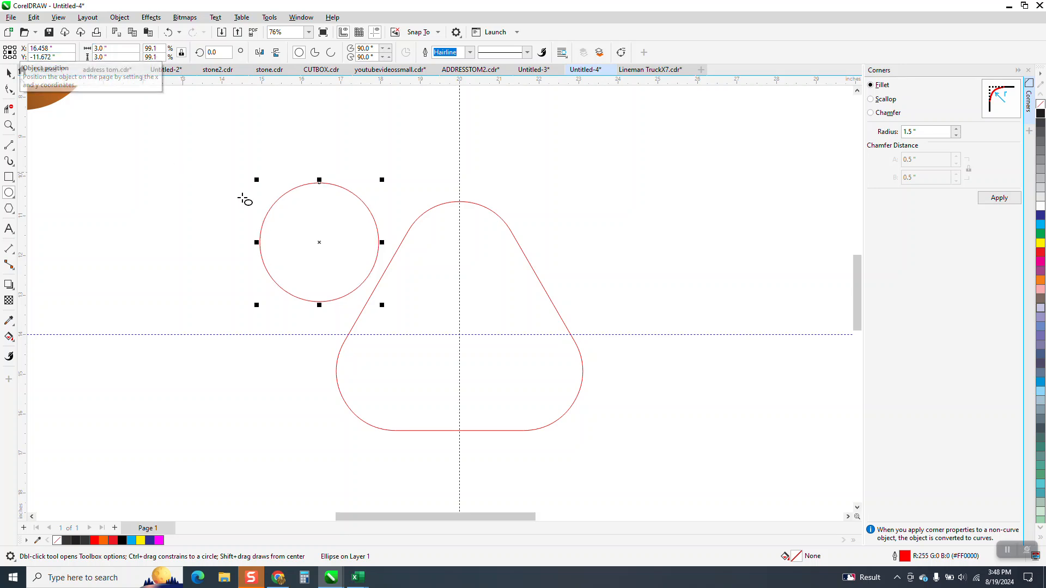
key("p")
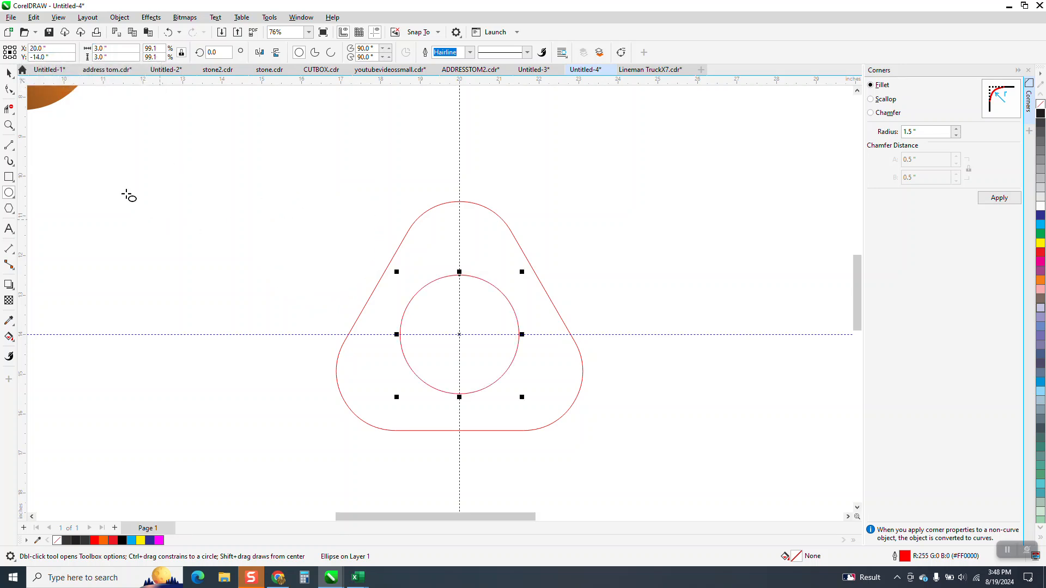
Align the circle with the top edge of the rounded triangle
key("space")
left_click_drag(285, 180, 638, 467)
key("t")
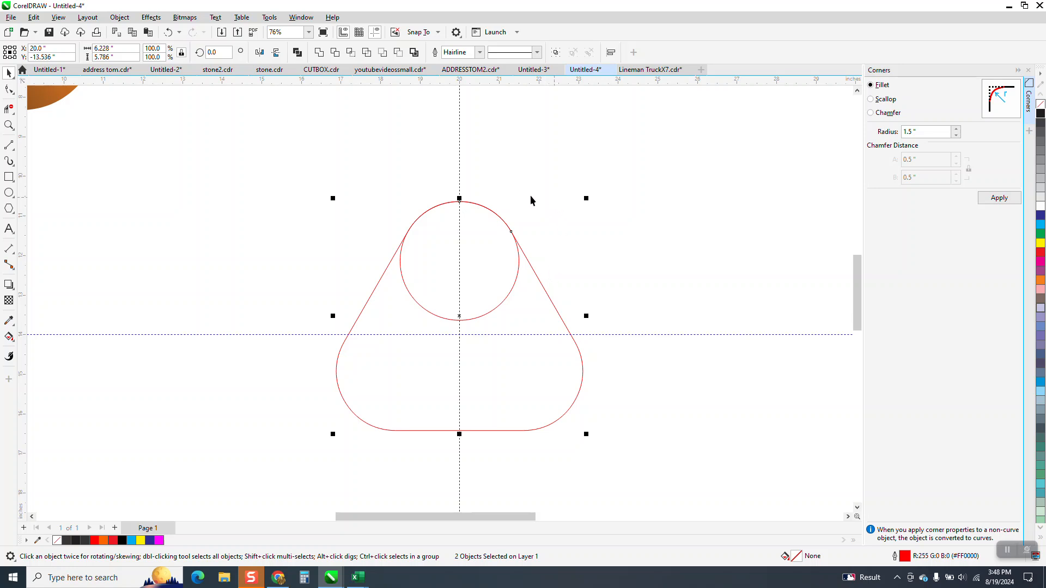
left_click_drag(659, 478, 662, 479)
key("Escape")
Duplicate the circle and align the copy with the bottom edge of the rounded triangle
left_click(508, 293)
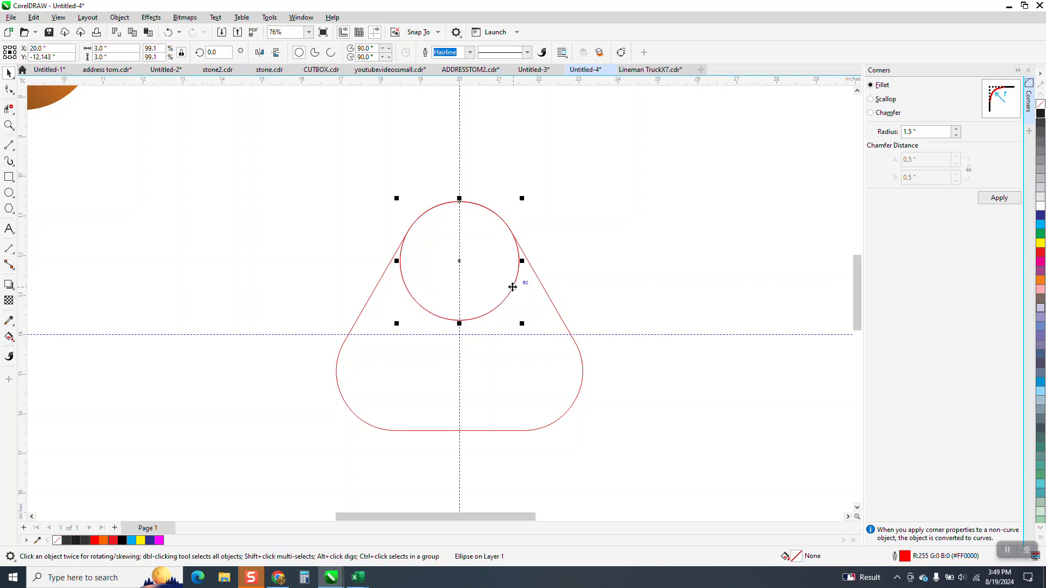
left_click(556, 314, "shift")
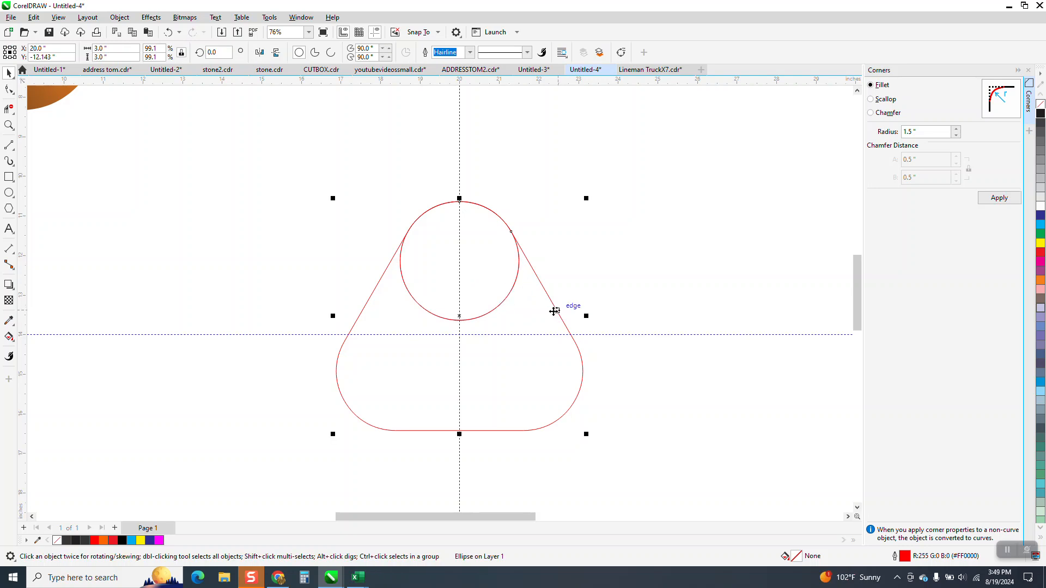
key("b")
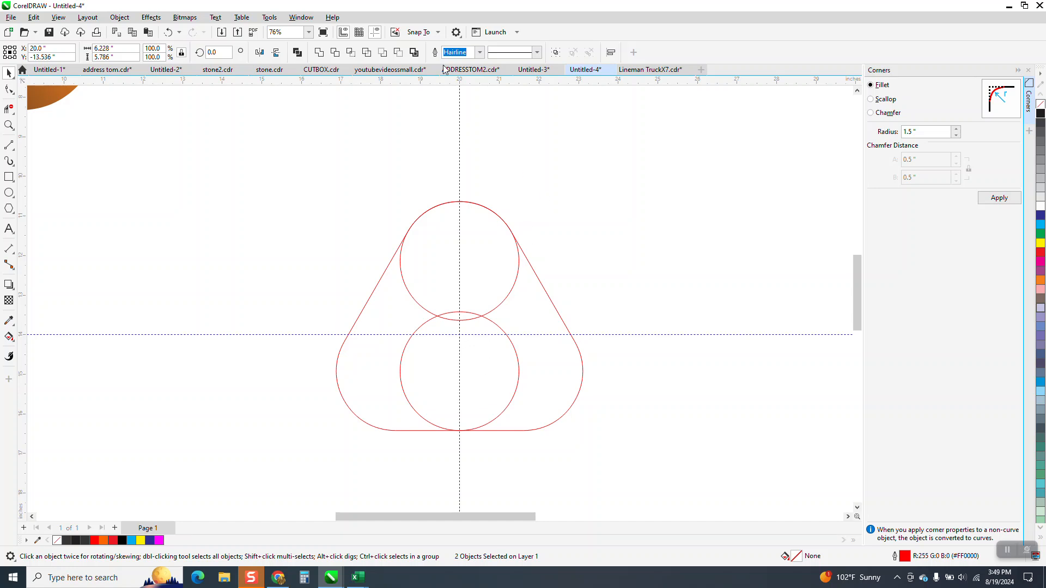
Set the nudge distance to 0.01 inch and move the lower circle into the rounded triangle's bottom-left corner
key("Escape")
key("BackSpace")
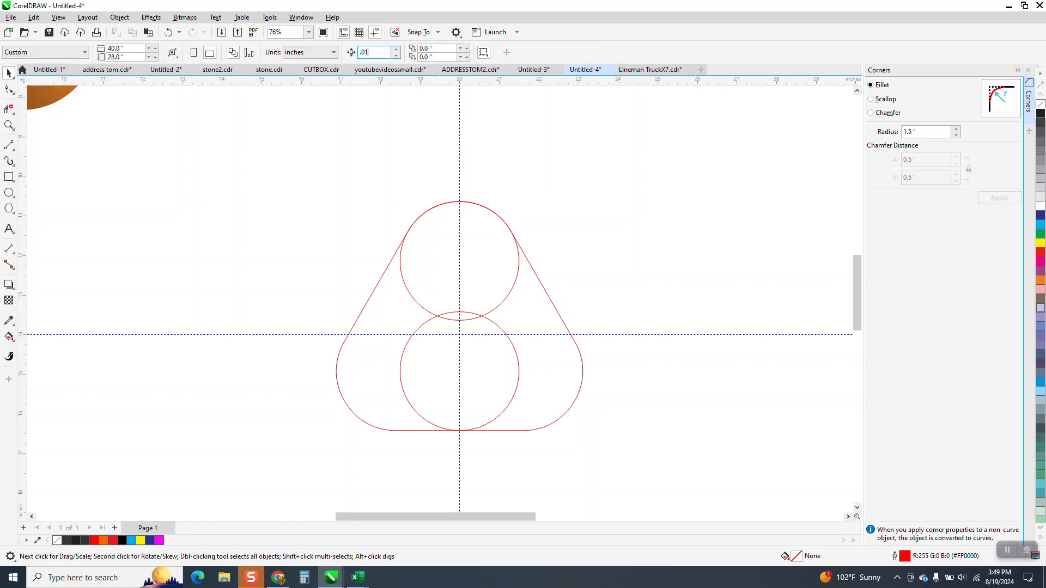
left_click(486, 322)
left_click_drag(463, 375, 399, 373)
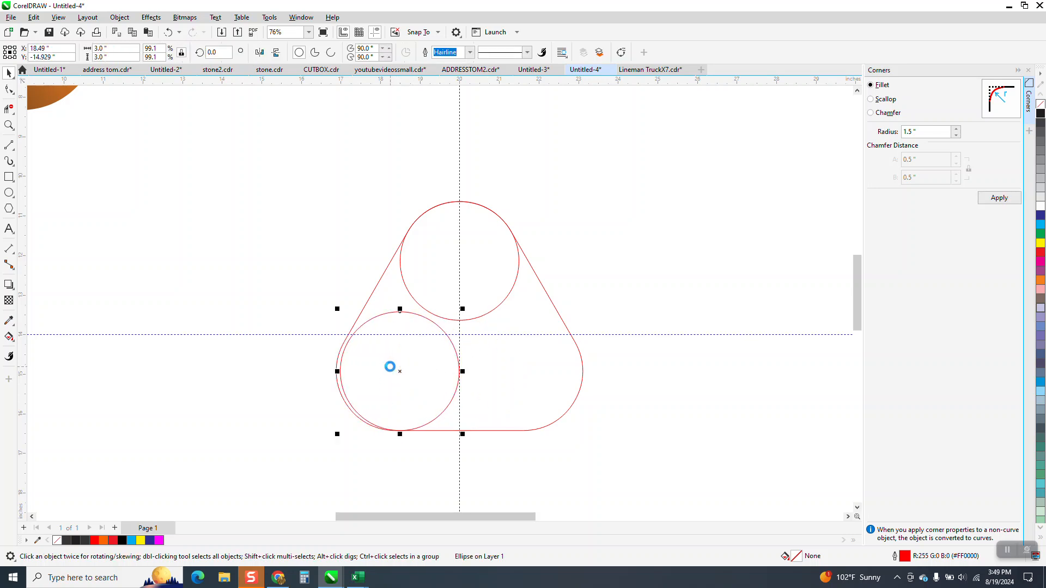
key("Left")
key("Left")
key("Left")
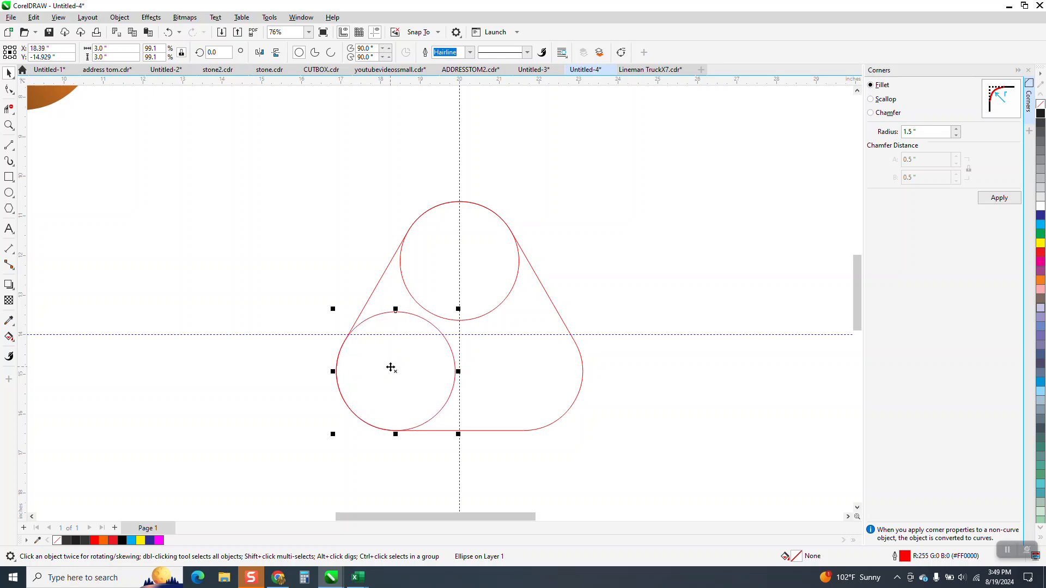
Fine-tune the lower-left circle's horizontal position so its edge lies on the triangle's rounded corner
left_click(9, 125)
left_click_drag(270, 285, 412, 377)
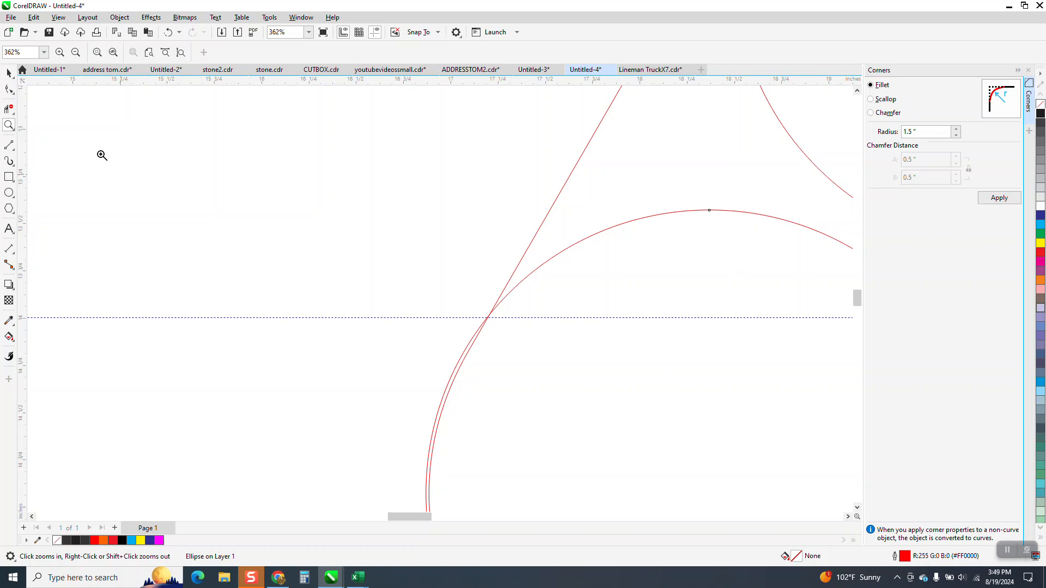
left_click(16, 75)
key("Right")
key("Right")
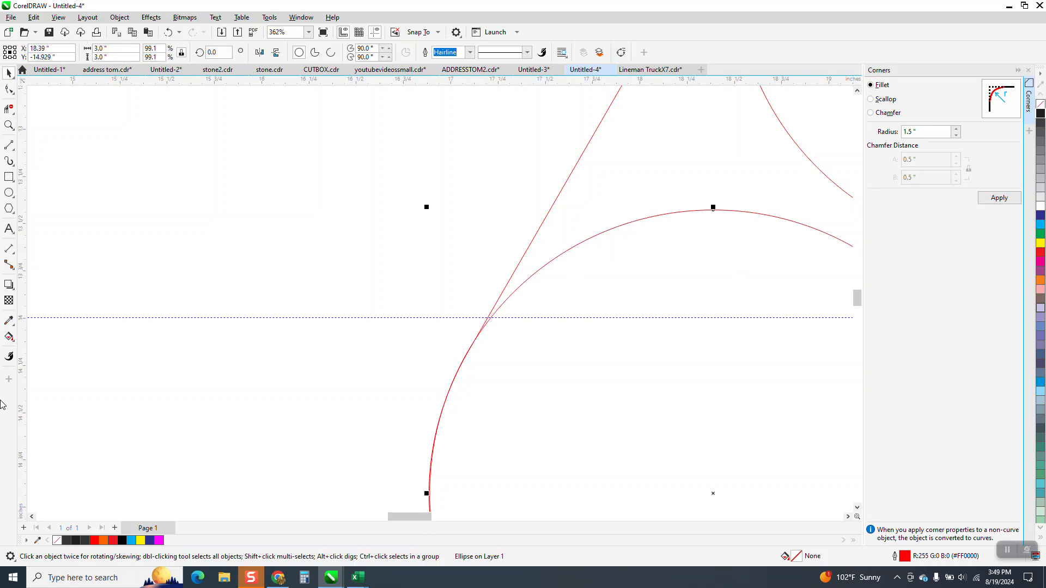
Duplicate the lower-left circle and align the copy with the right edge of the rounded triangle
left_click(101, 268)
key("F3")
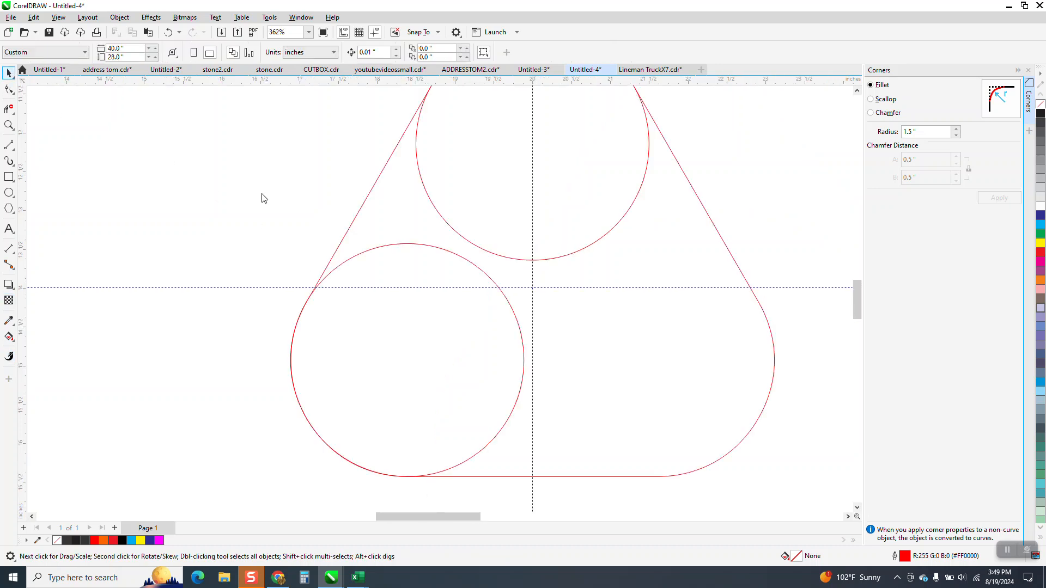
left_click(507, 304)
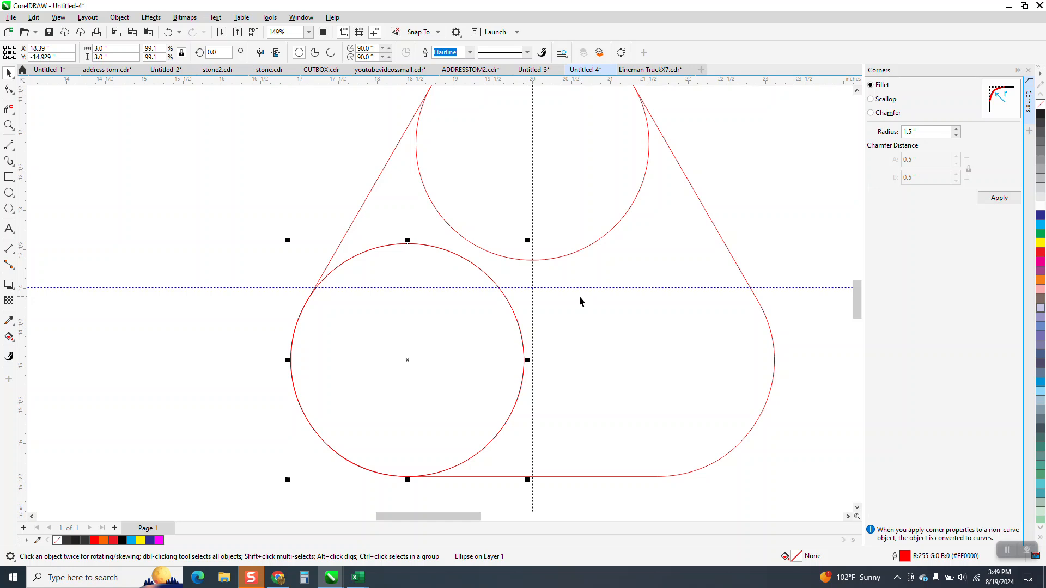
left_click(733, 258)
key("r")
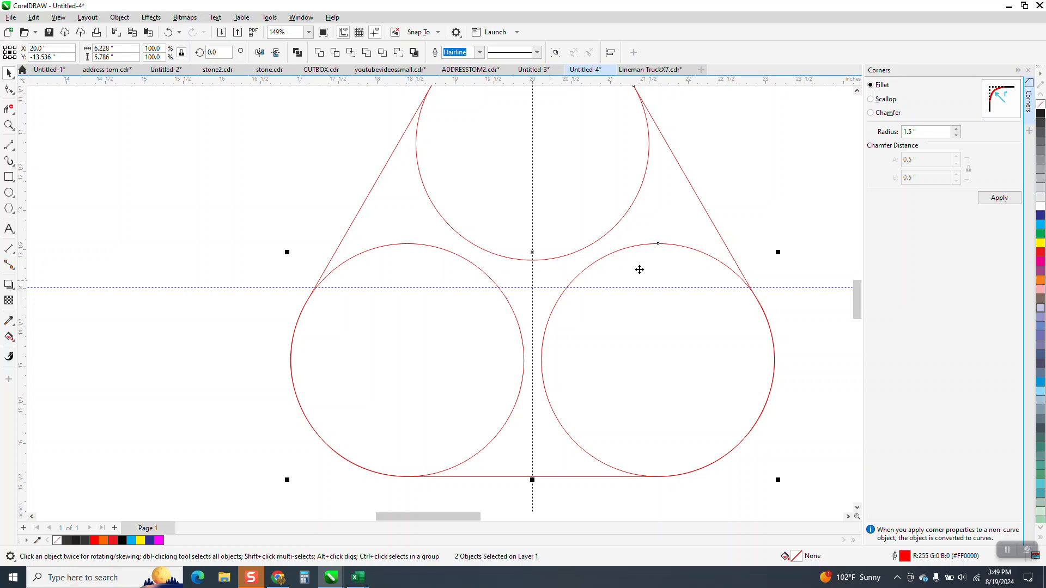
Draw a straight line joining the tops of the two lower circles and a slanted line from the upper circle's right side to the lower-left circle
scroll(639, 270, "down", 2)
scroll(545, 287, "down", 4)
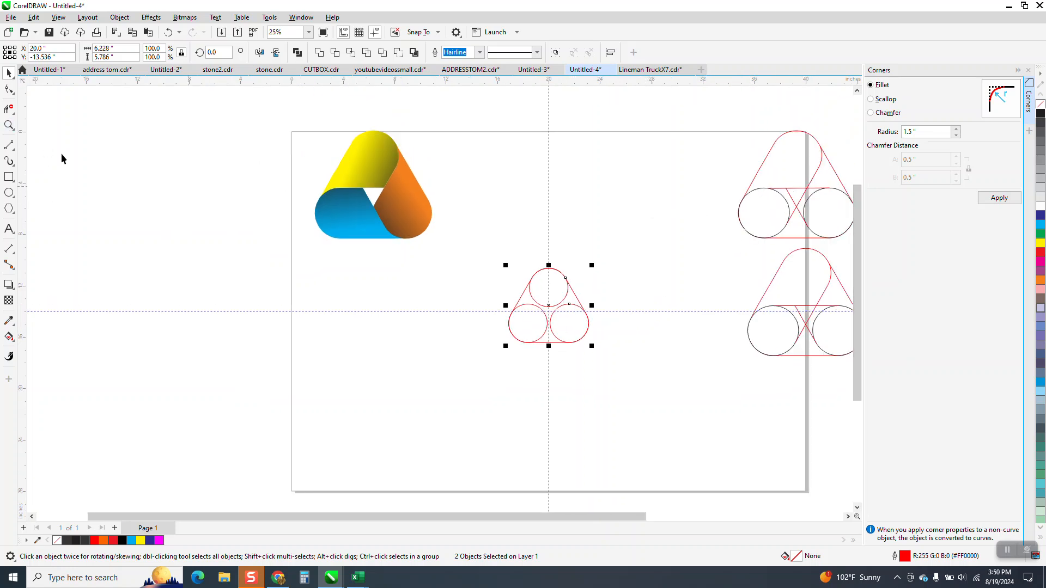
left_click(15, 126)
left_click_drag(511, 249, 643, 364)
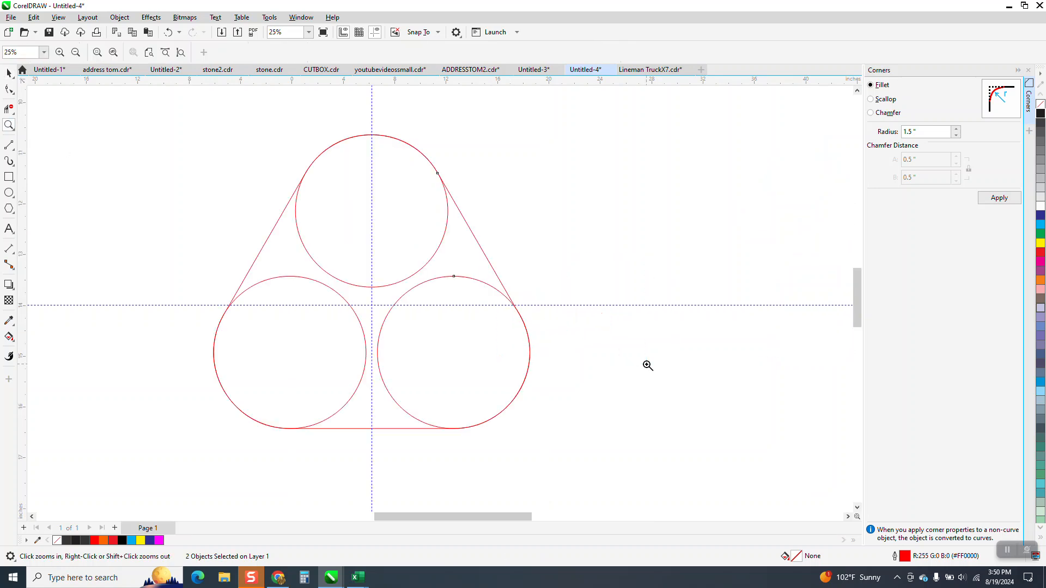
scroll(621, 342, "down", 1)
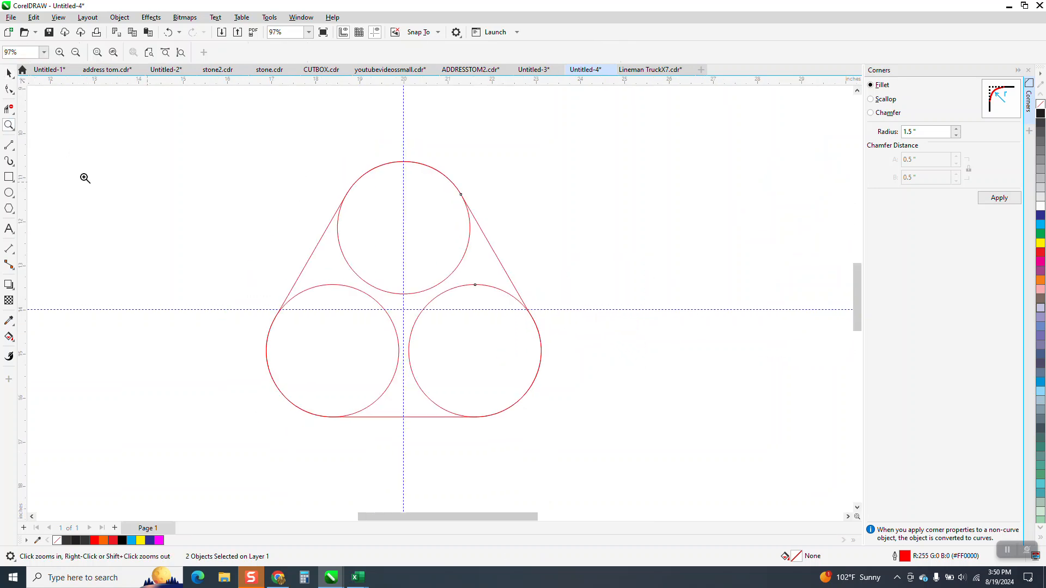
left_click(8, 145)
left_click(52, 158)
left_click_drag(475, 284, 333, 284)
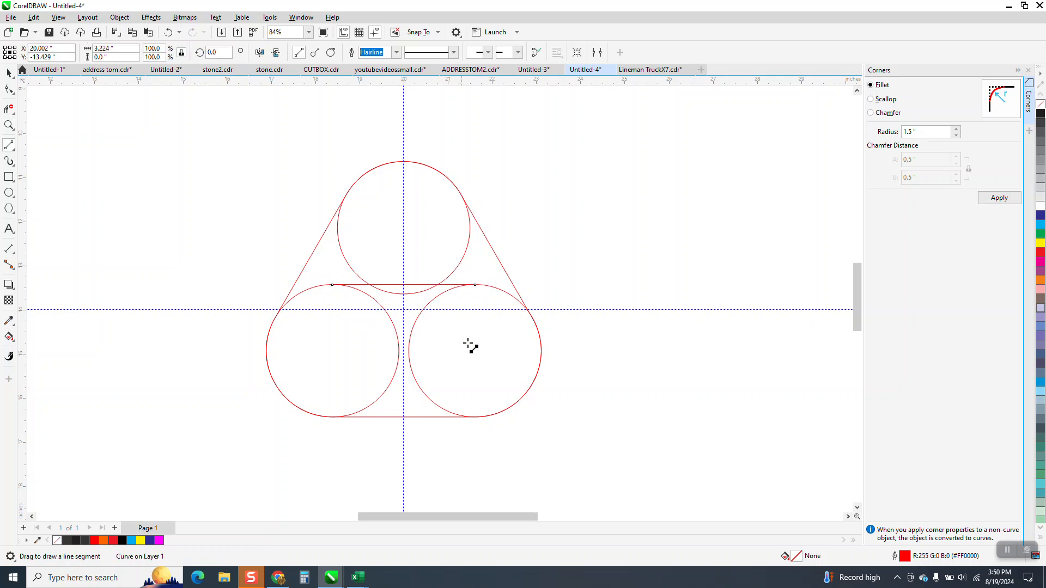
scroll(466, 359, "down", 2)
mouse_move(444, 362)
left_mouse_down()
mouse_move(462, 334)
mouse_move(436, 370)
left_mouse_up()
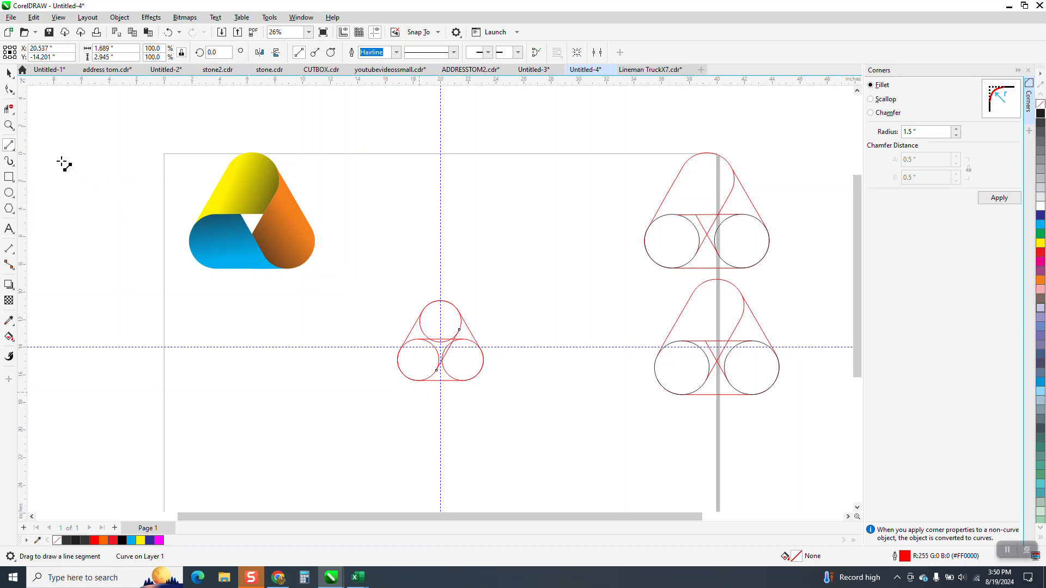
Delete the upper circle's left and bottom arc segments and the lower-right circle's arc beside the slanted line
left_click_drag(366, 287, 462, 378)
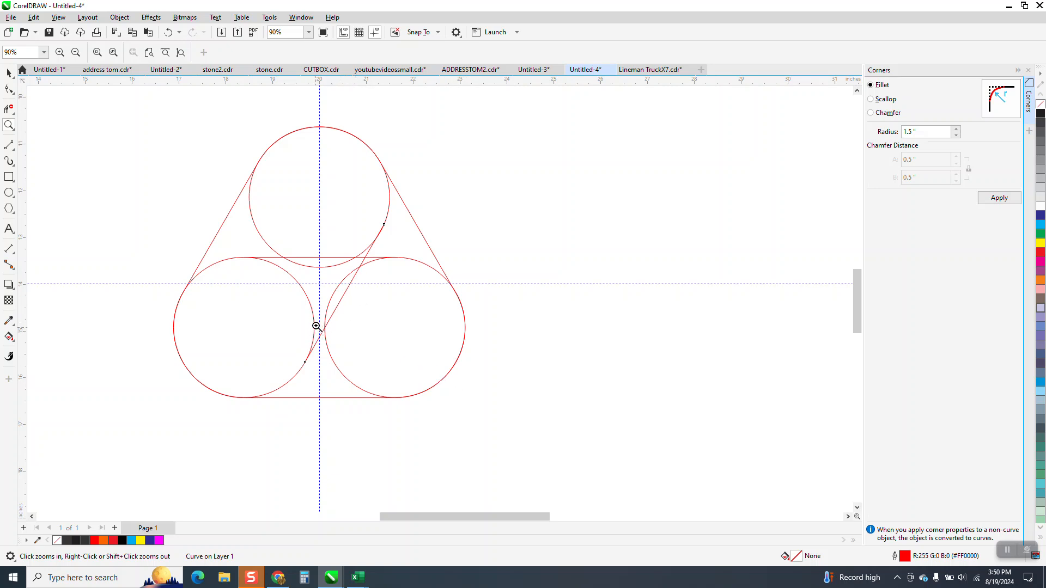
left_click(9, 109)
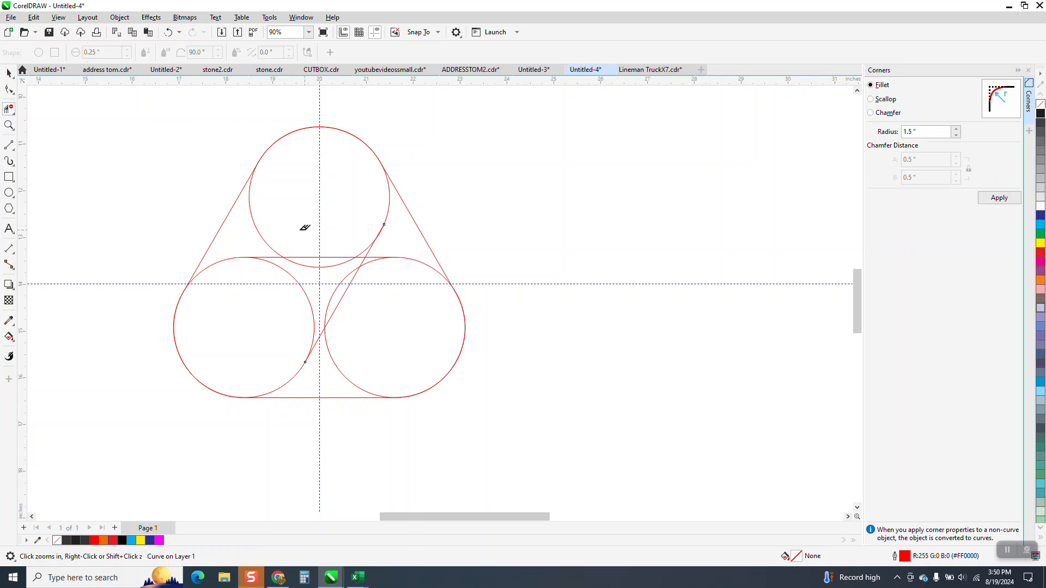
left_click(284, 253)
left_click(297, 262)
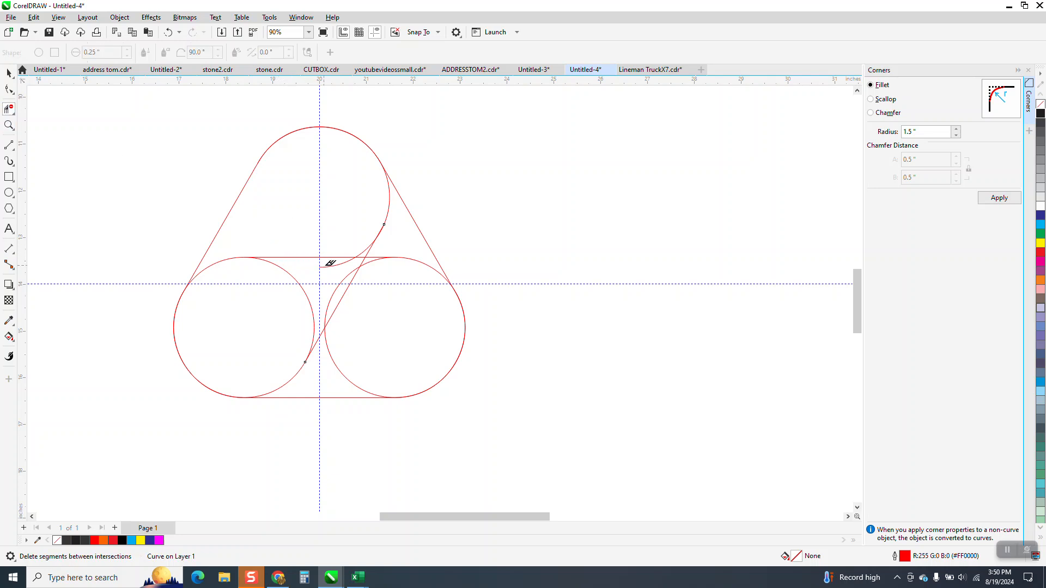
left_click(336, 261)
scroll(336, 279, "down", 1)
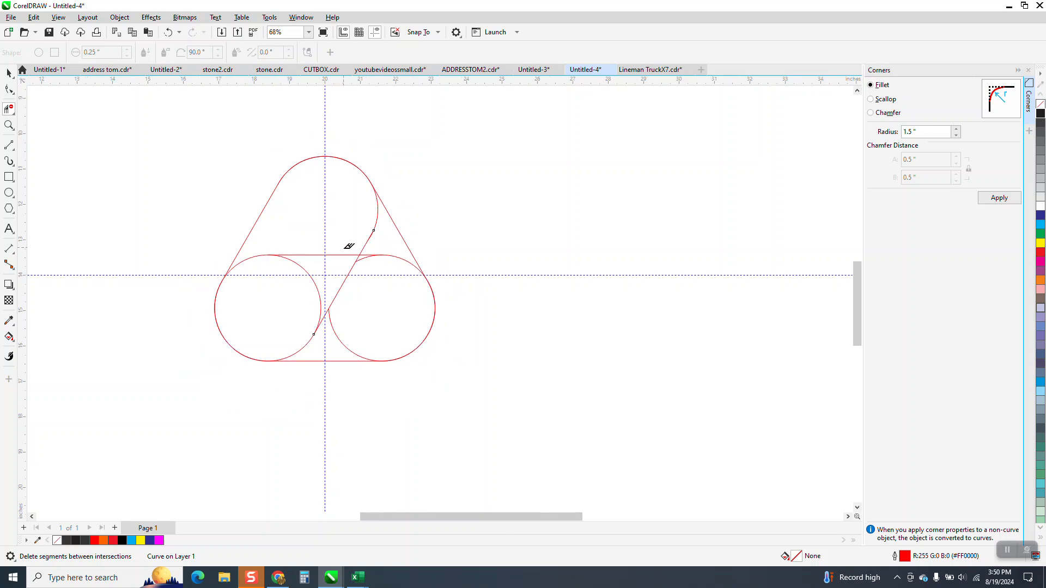
scroll(322, 243, "down", 1)
Deselect everything and set the nudge distance to 5 inches
left_click(9, 72)
left_click(138, 113)
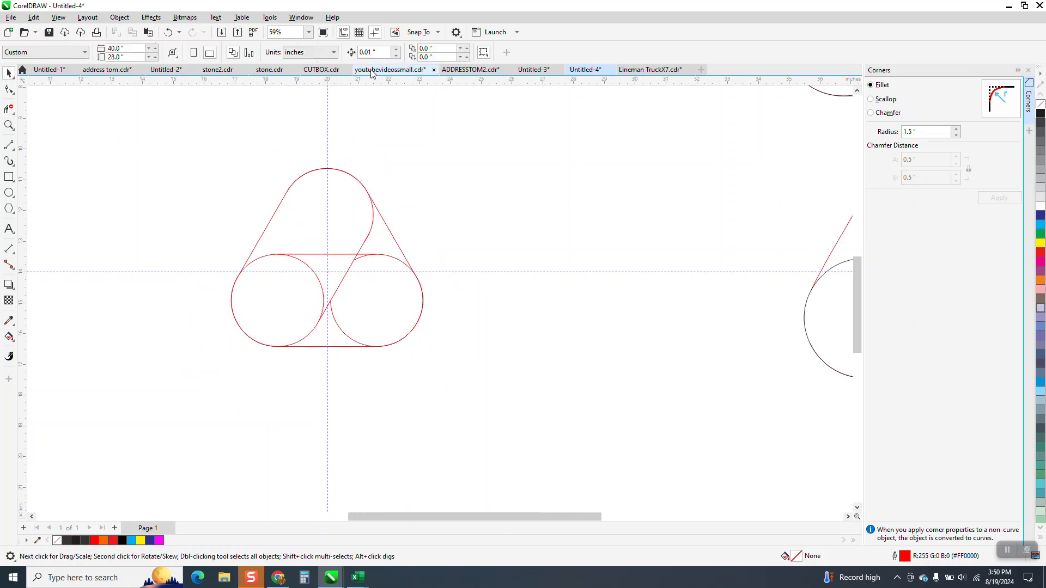
type("5")
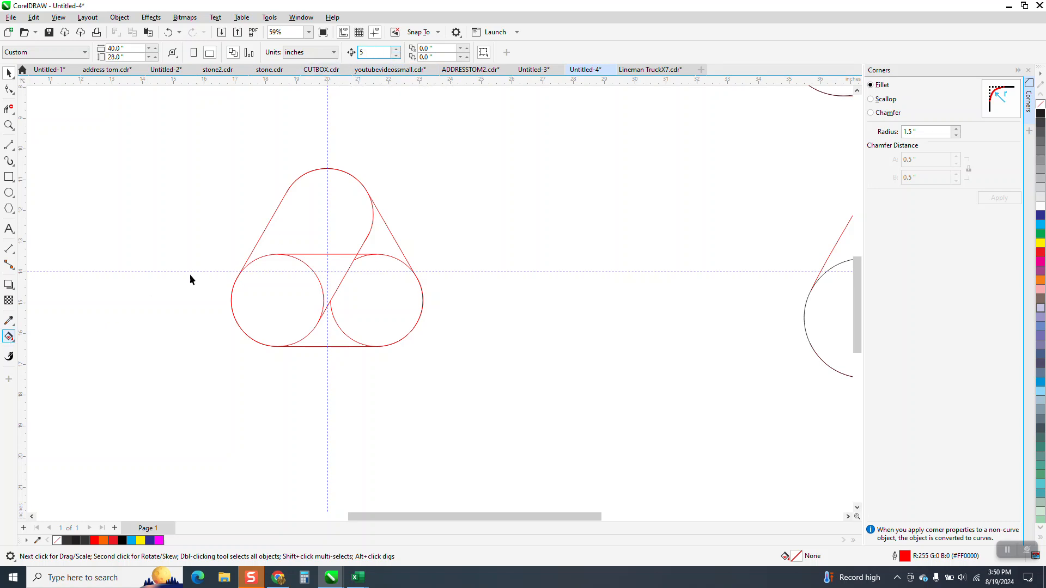
Smart Fill the upper folded region of the triangle outline in magenta and nudge the new shape 10 inches right
type("g")
left_click(340, 223)
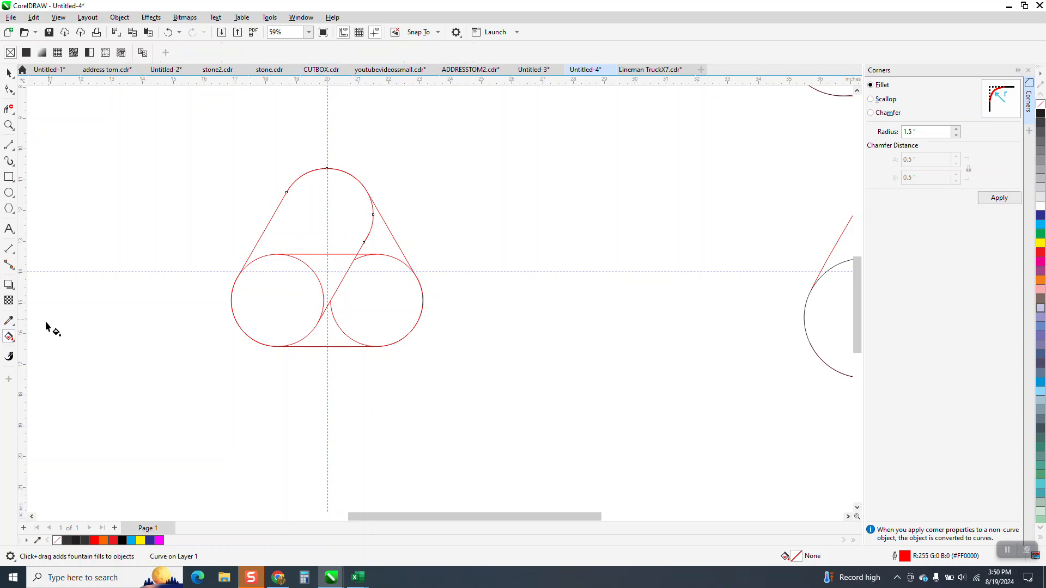
left_click(10, 341)
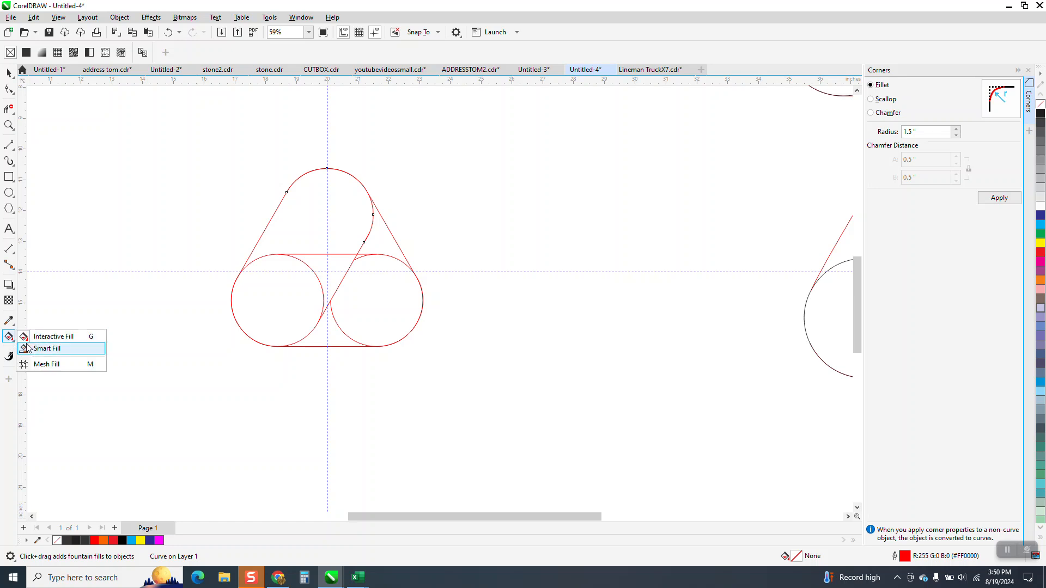
left_click(360, 220)
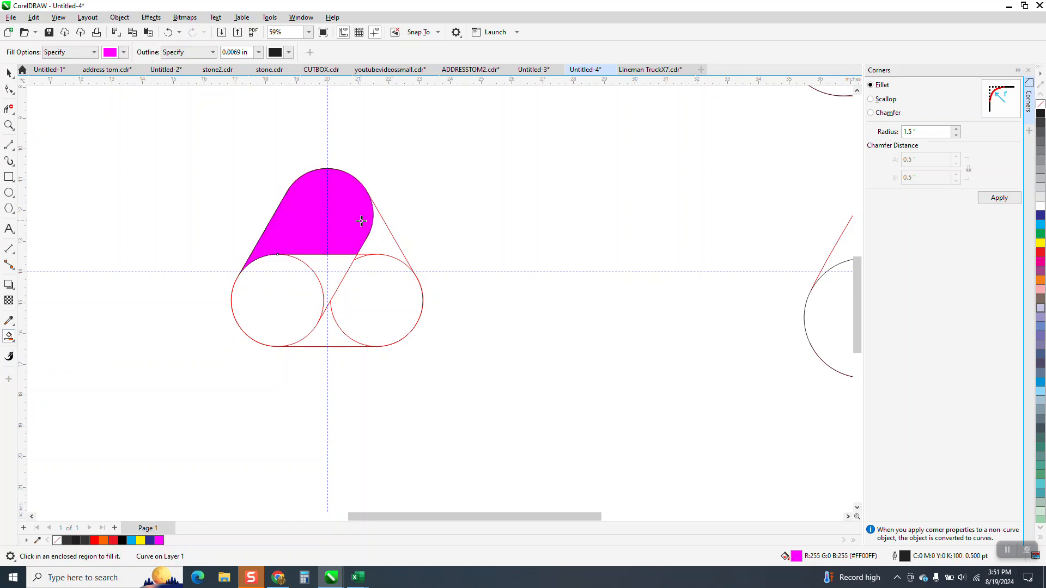
key("Right")
key("Right")
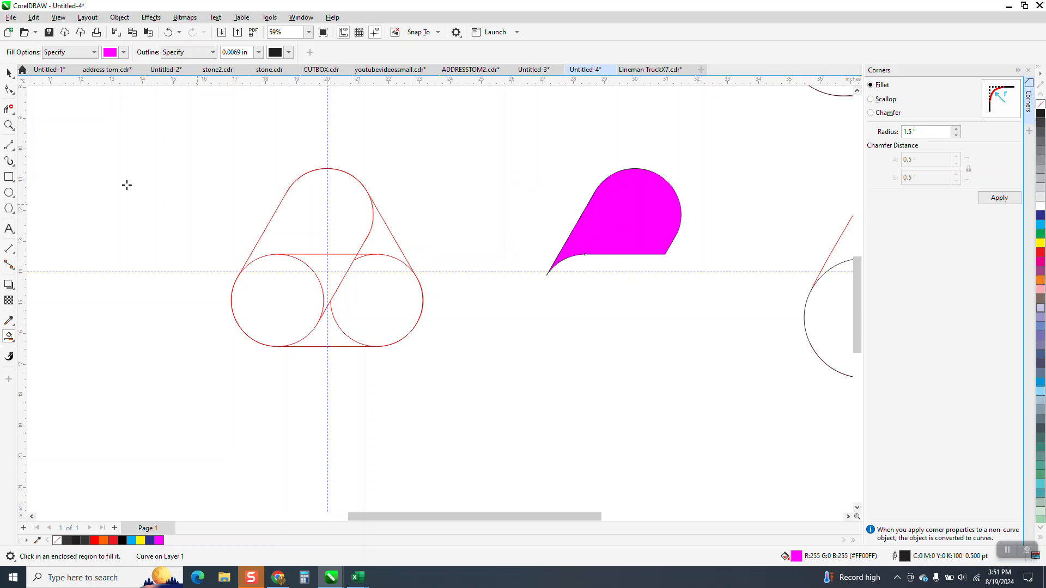
Nudge the whole red construction outline 10 inches down, away from the guideline intersection
left_click(9, 76)
left_click_drag(175, 152, 449, 374)
key("Down")
key("Down")
Nudge the magenta shape 10 inches left back to its original position and remove its fill
left_click_drag(528, 161, 701, 301)
key("Left")
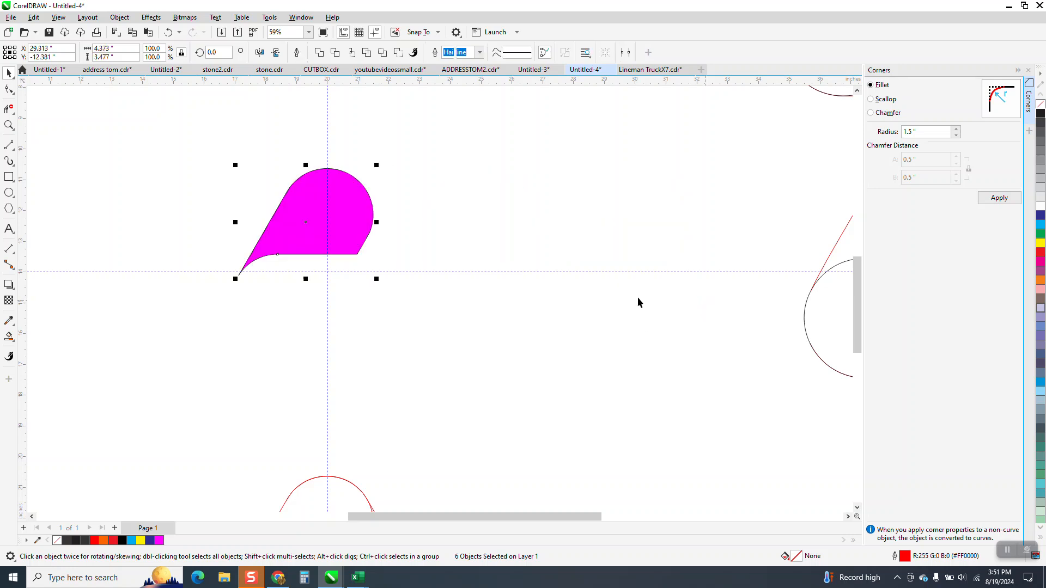
left_click(1039, 113)
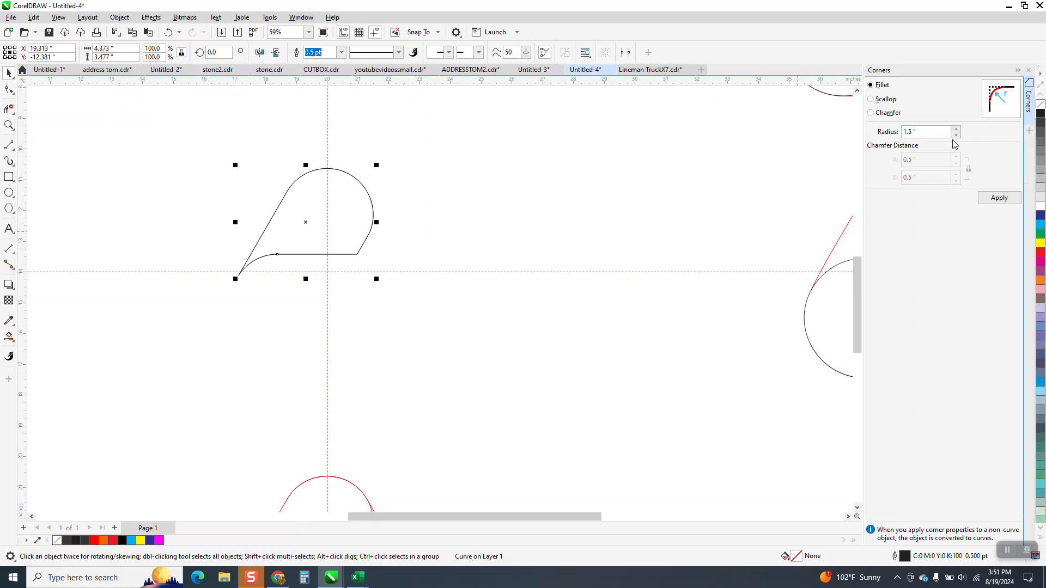
Rotate a copy of the unfilled shape 120° about the guideline intersection and repeat it for a third piece
left_click(308, 223)
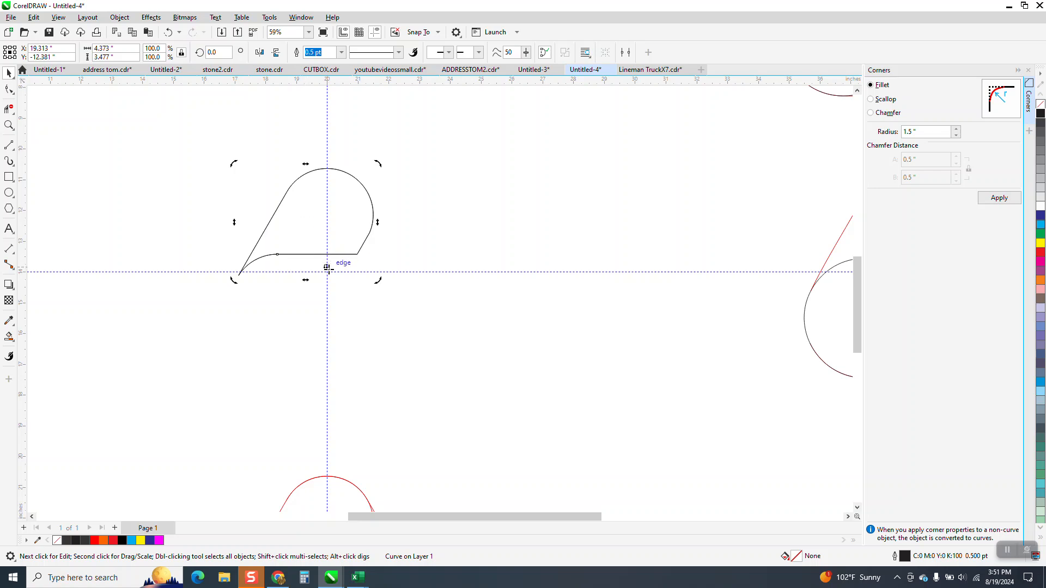
left_click(321, 234)
left_click(308, 224)
type("120")
key("Return")
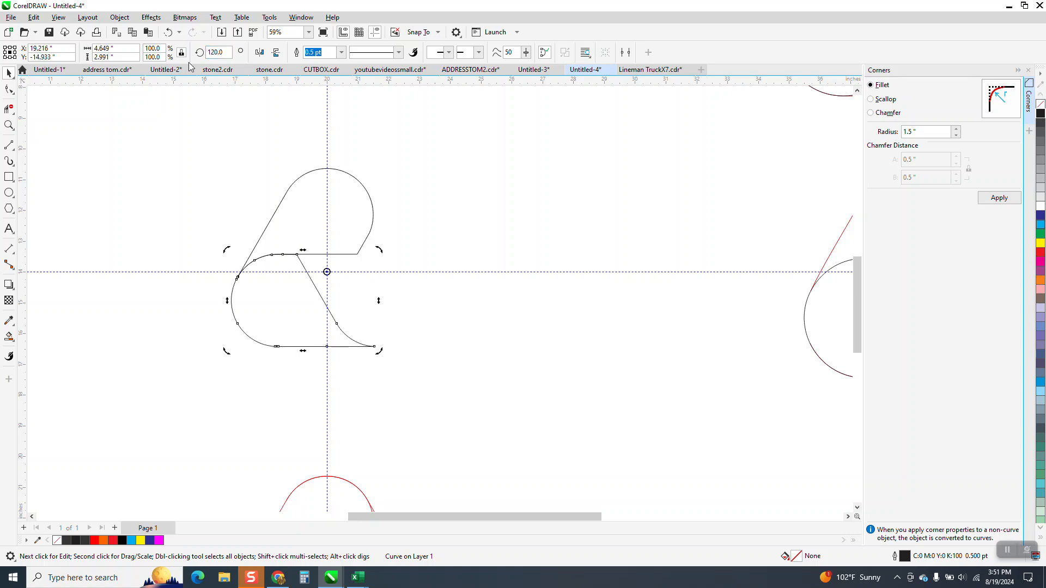
key("ctrl+r")
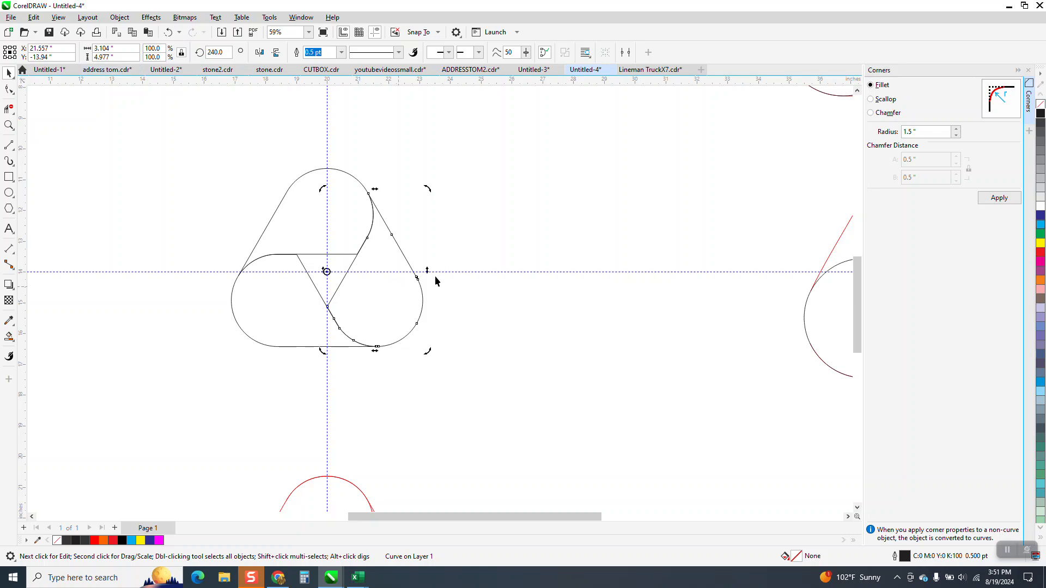
Delete the two rotated outline copies, keeping only the upper shape
left_click(446, 263)
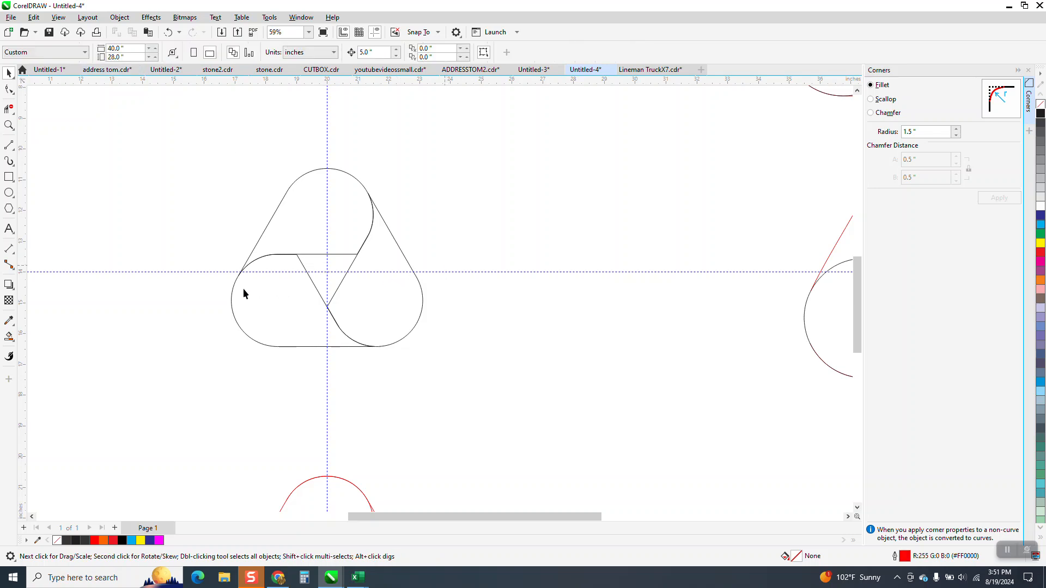
left_click(276, 321)
key("Delete")
left_click(377, 309)
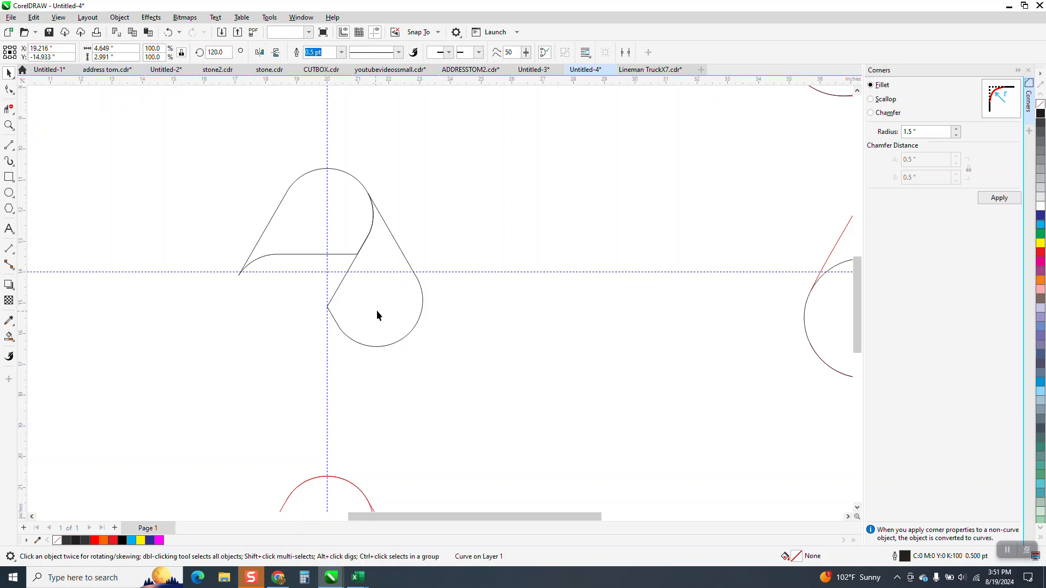
key("Delete")
Smart Fill the remaining upper shape with yellow
left_click(13, 341)
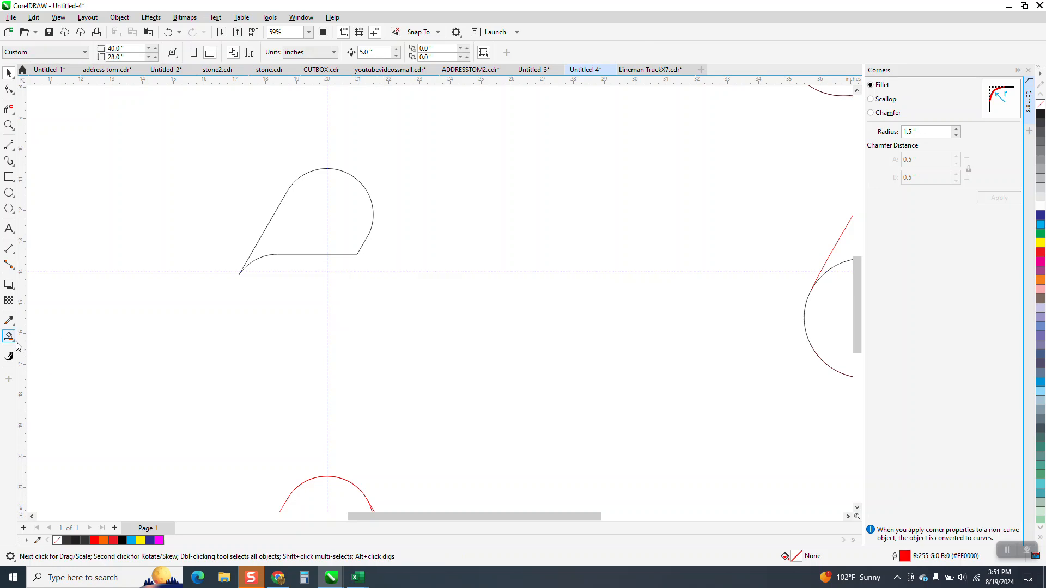
left_click(33, 348)
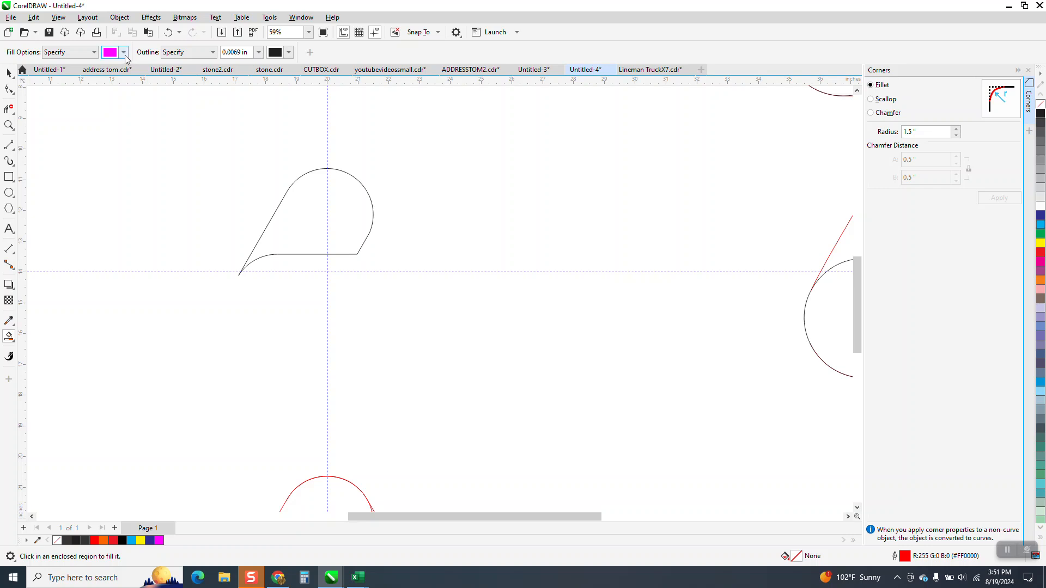
left_click(124, 53)
left_click(196, 120)
left_click(306, 209)
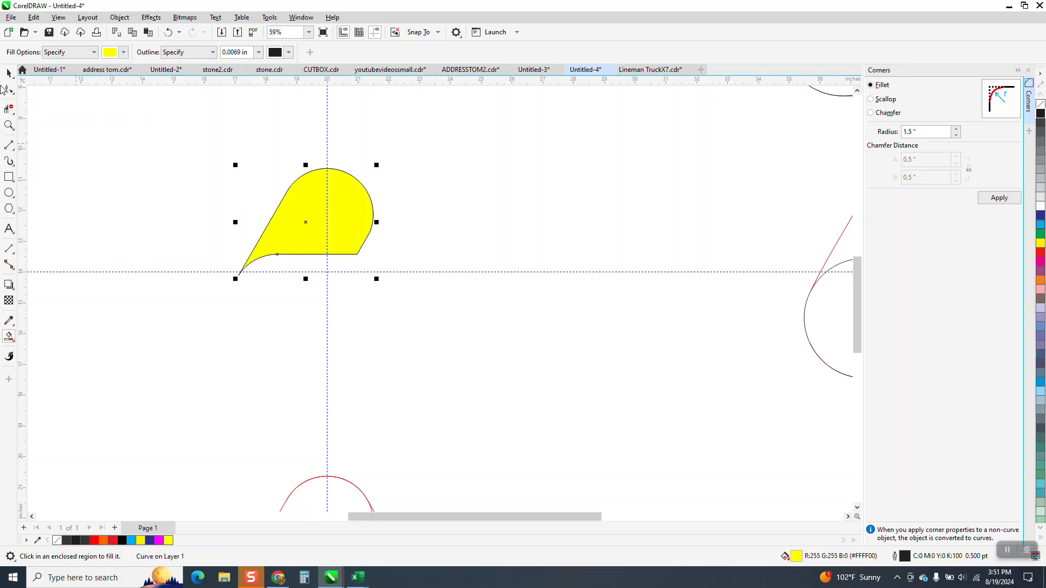
Apply a yellow-to-black fountain fill running diagonally from the shape's middle to just beyond its lower-right corner
left_click(15, 347)
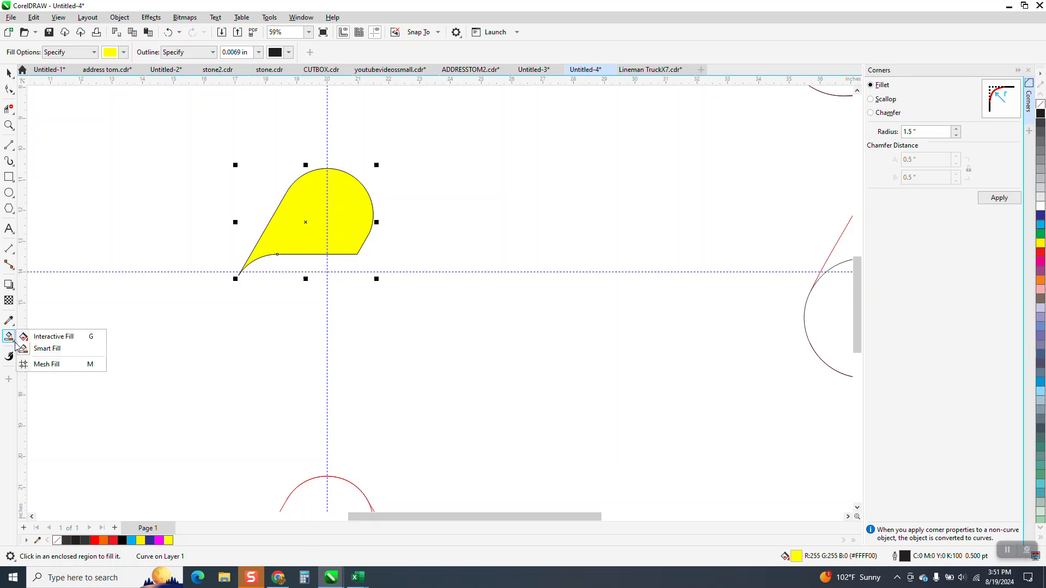
left_click(49, 346)
key("g")
left_click_drag(294, 222, 383, 250)
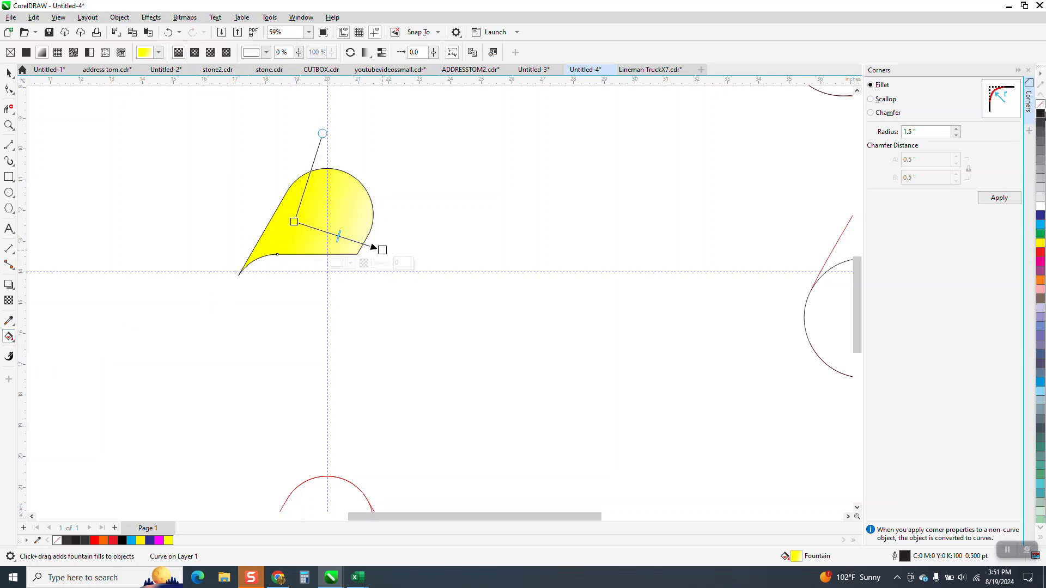
left_click_drag(869, 175, 383, 251)
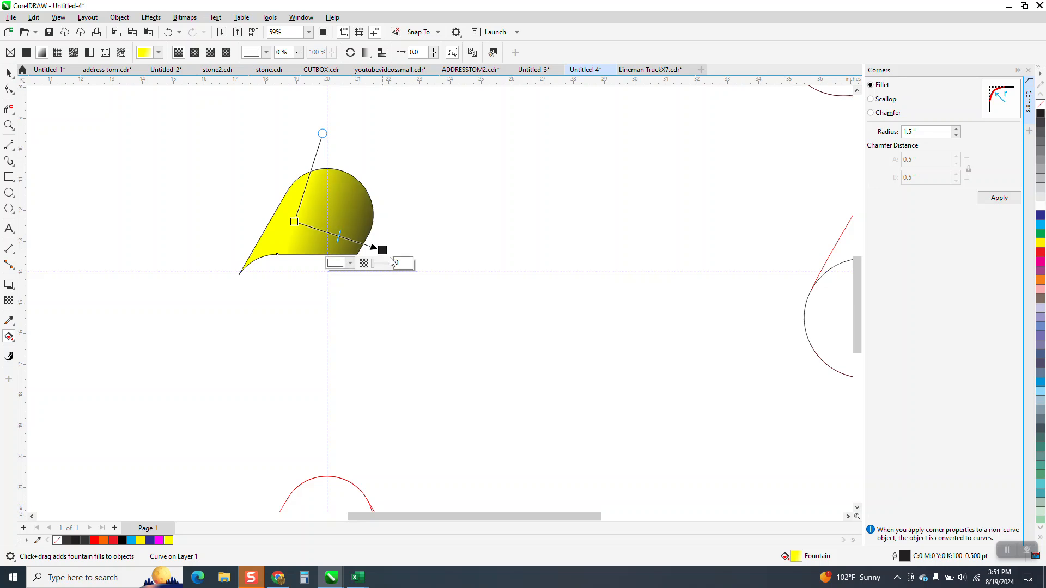
left_click_drag(326, 134, 348, 136)
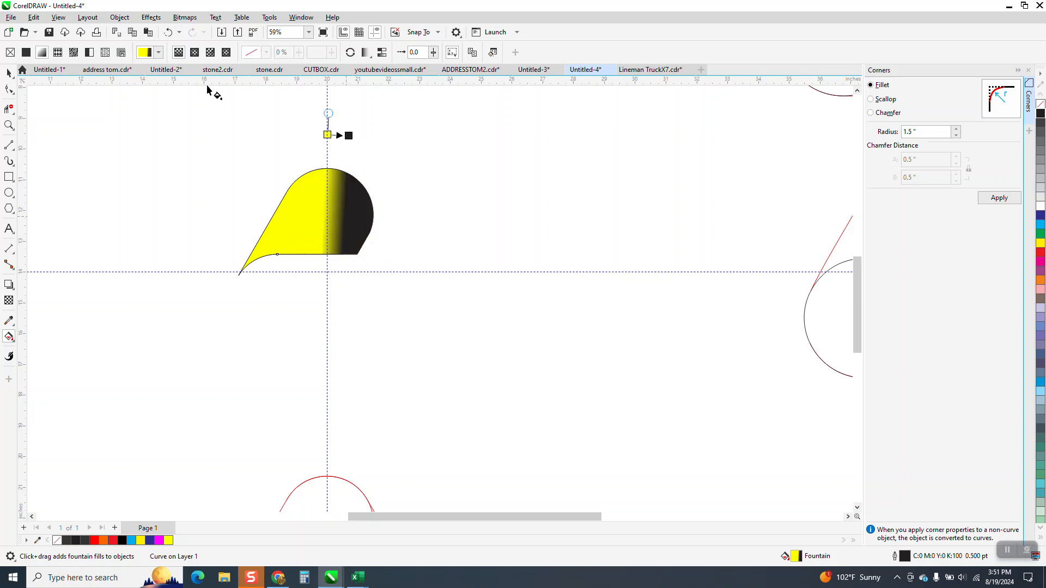
left_click(169, 32)
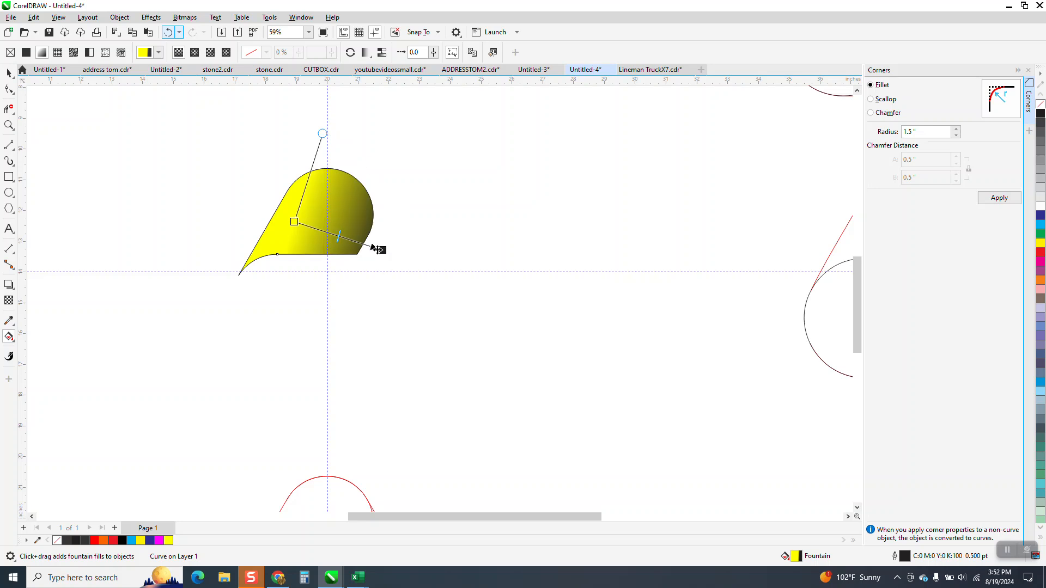
left_click_drag(382, 250, 391, 265)
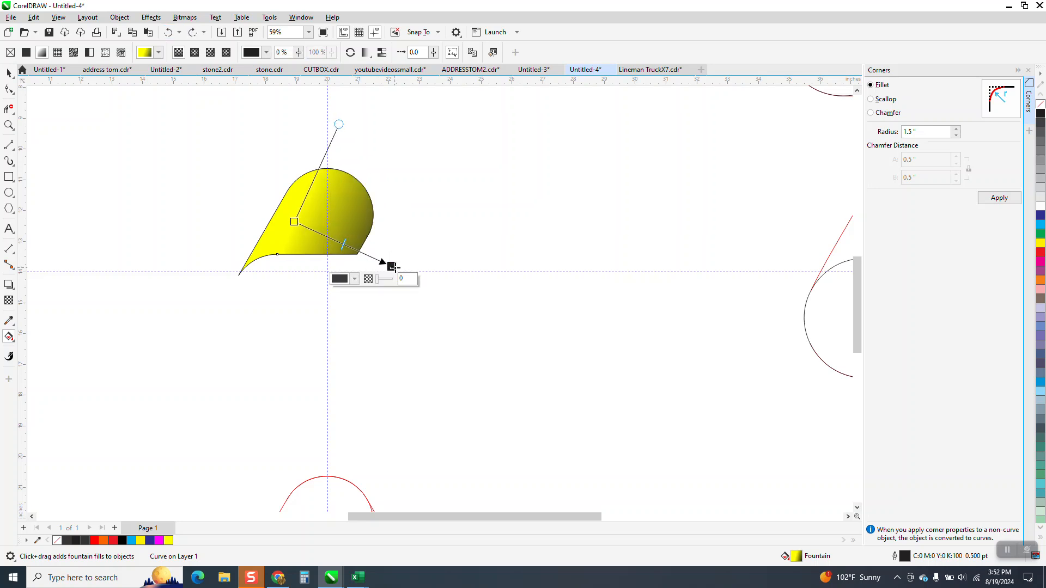
Remove the outline from the gradient shape and the unfilled curve overlapping it
key("space")
left_click_drag(198, 133, 488, 326)
right_click(1039, 105)
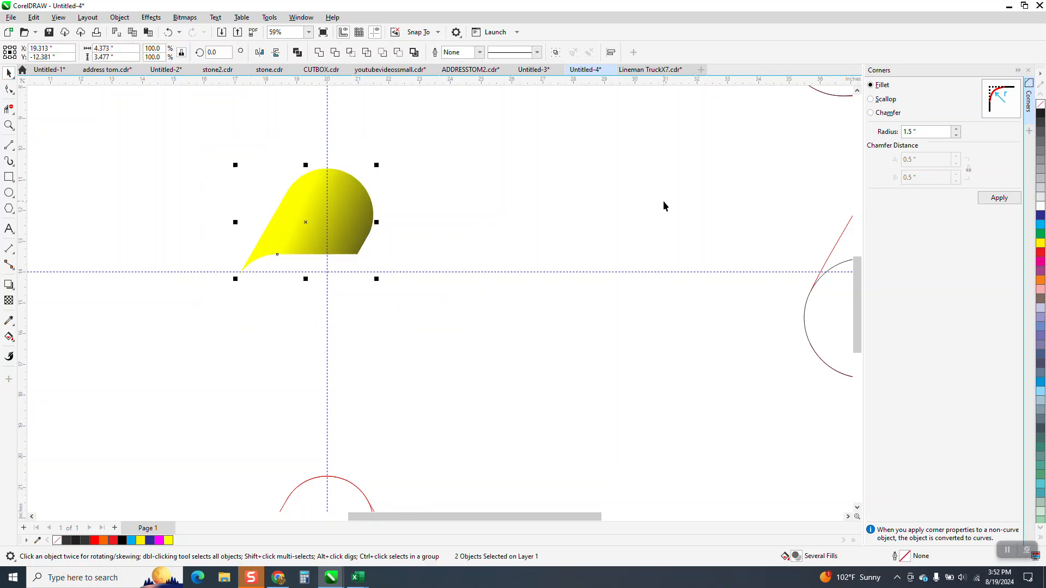
left_click(351, 215)
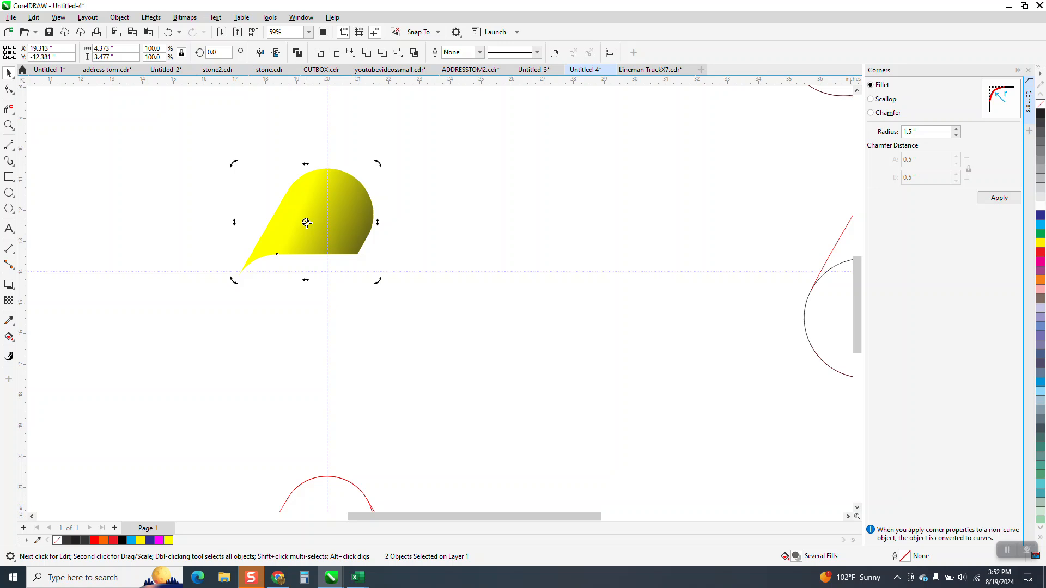
left_click_drag(307, 223, 327, 268)
left_click(320, 225)
left_click(319, 225)
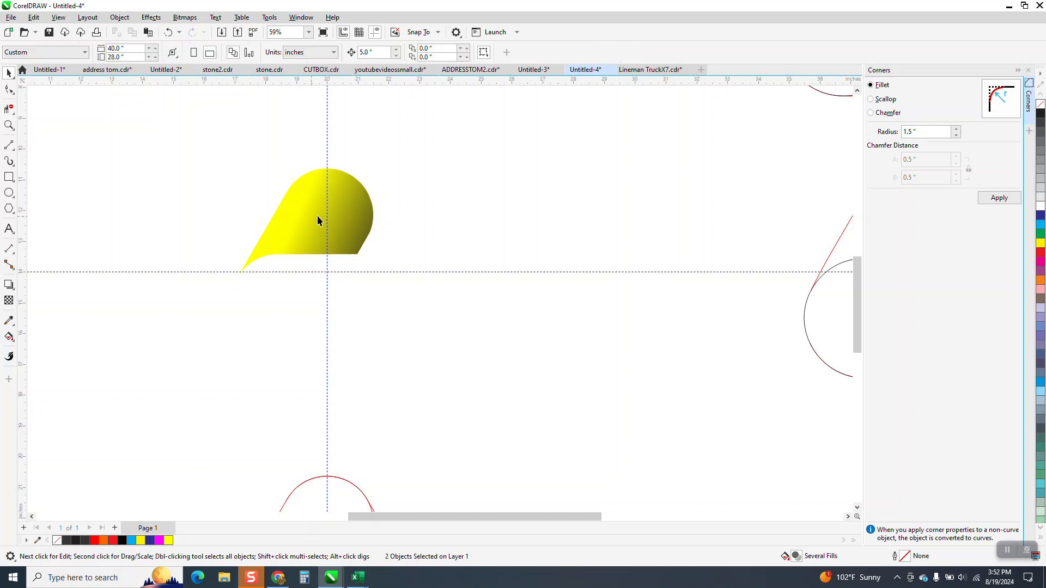
key("Delete")
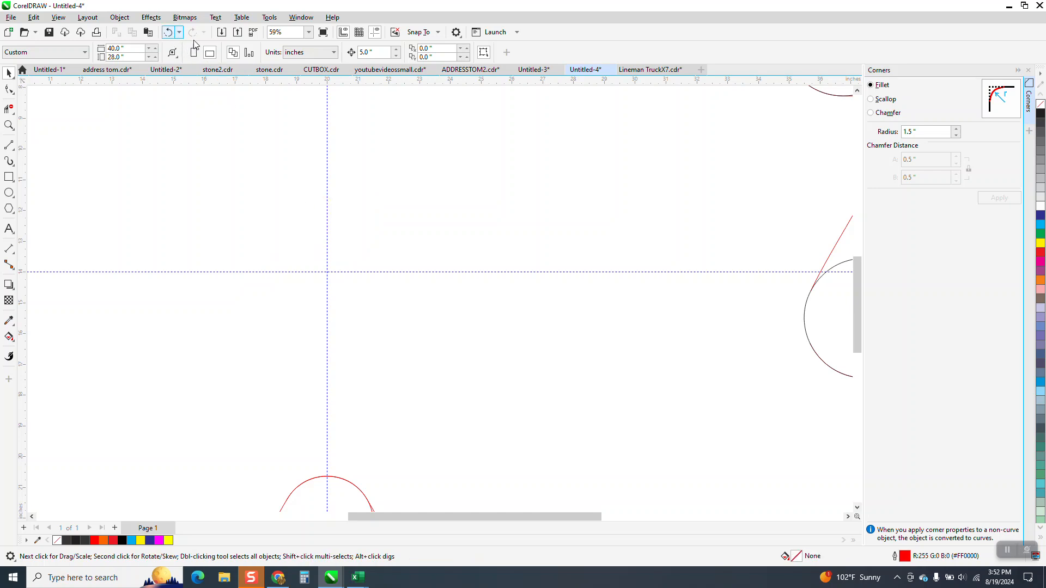
left_click(168, 32)
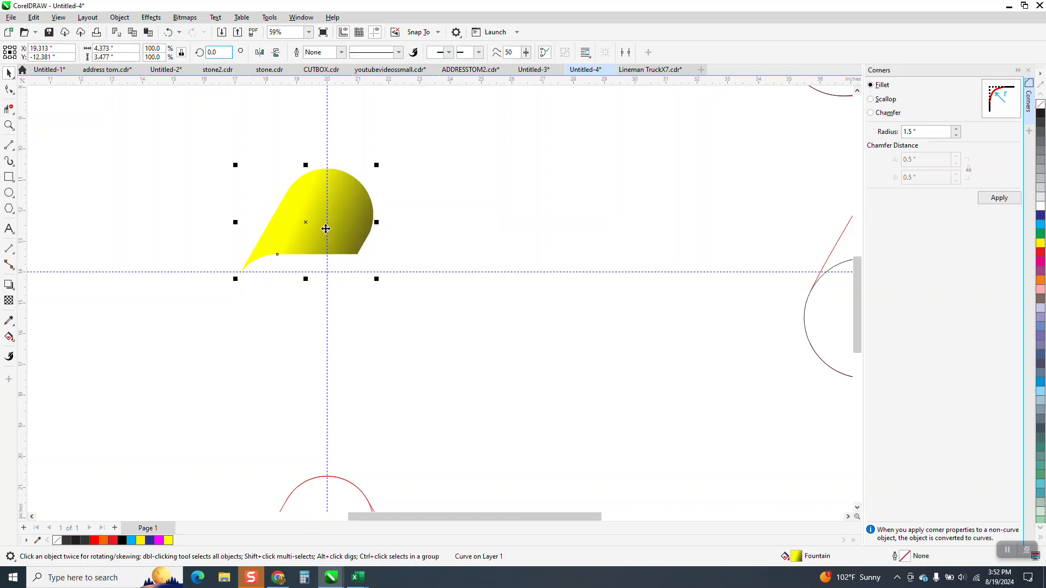
Rotate a copy of the gradient shape 120° about the guideline intersection and repeat it to complete the three-piece logo
left_click(305, 222)
left_click_drag(304, 222, 325, 268)
left_click(341, 239)
left_click(342, 234)
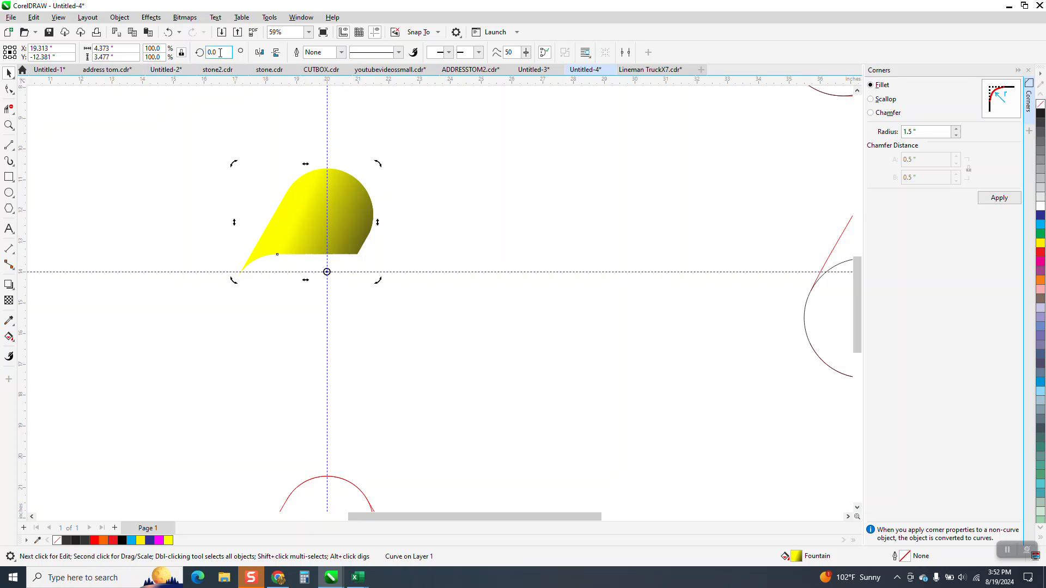
type("120")
key("Return")
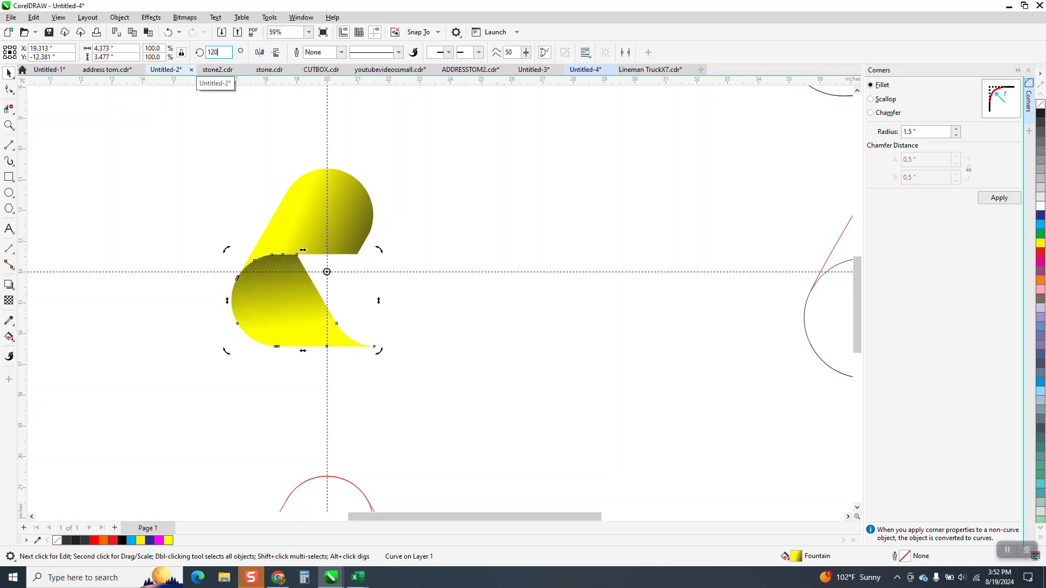
key("ctrl+r")
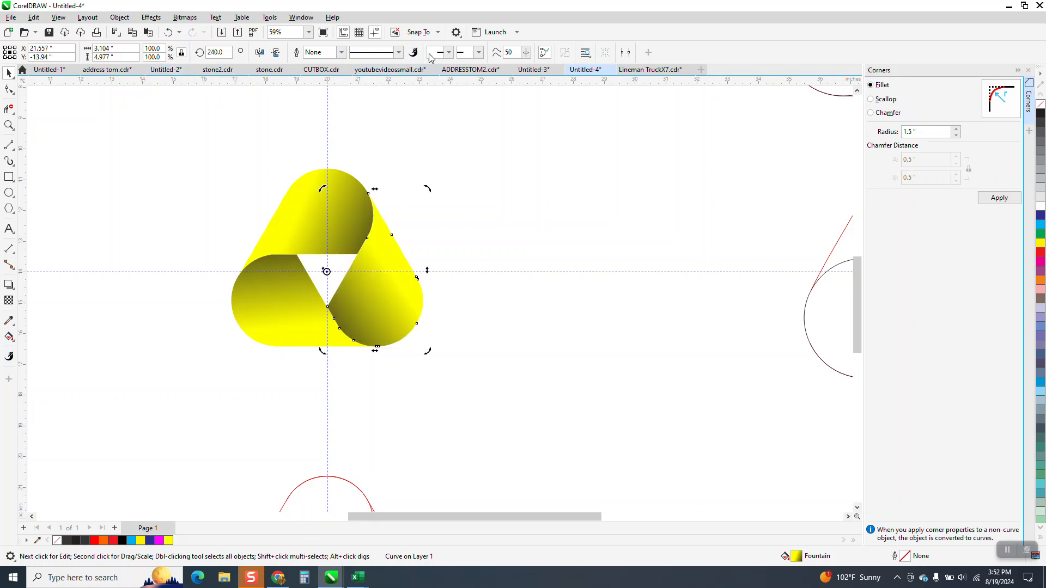
Hide the guidelines and draw a rectangle about 7.7 by 7.1 inches around the logo
left_click(376, 31)
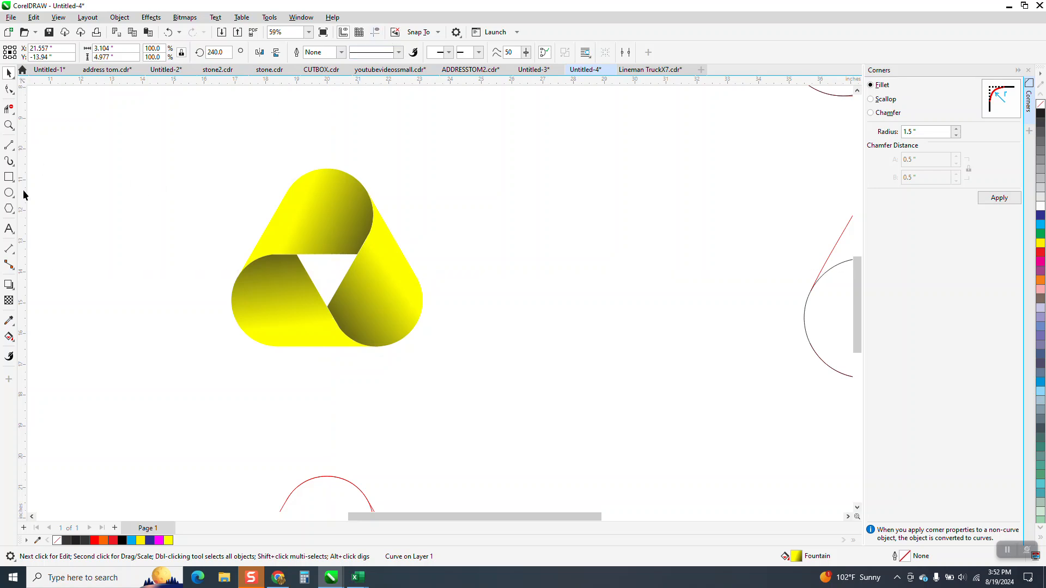
left_click(9, 177)
left_click_drag(204, 152, 306, 305)
left_click_drag(361, 323, 441, 369)
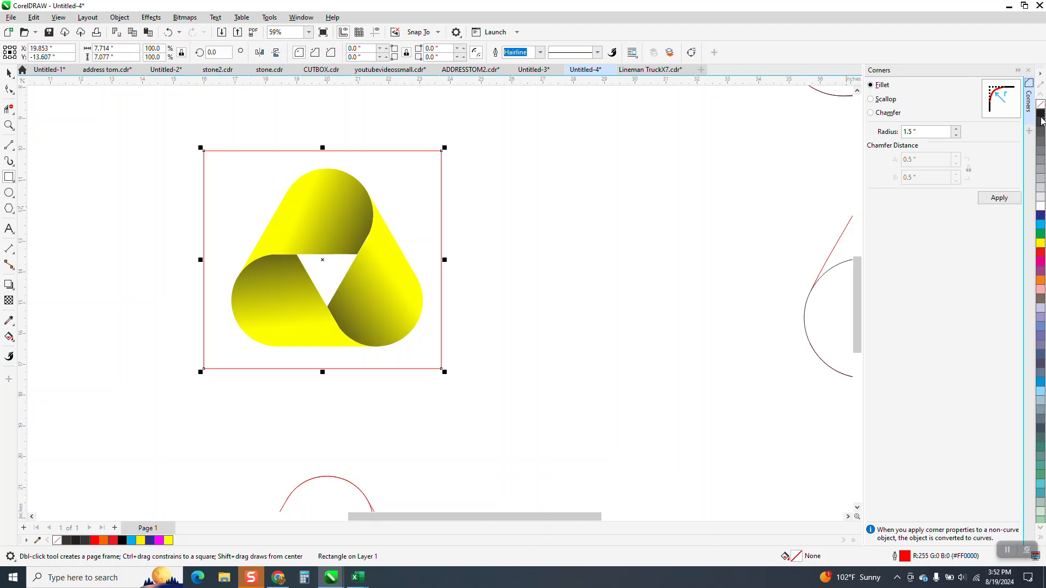
Fill the rectangle with black and send it to the back of the page behind the logo
left_click(121, 17)
mouse_move(136, 190)
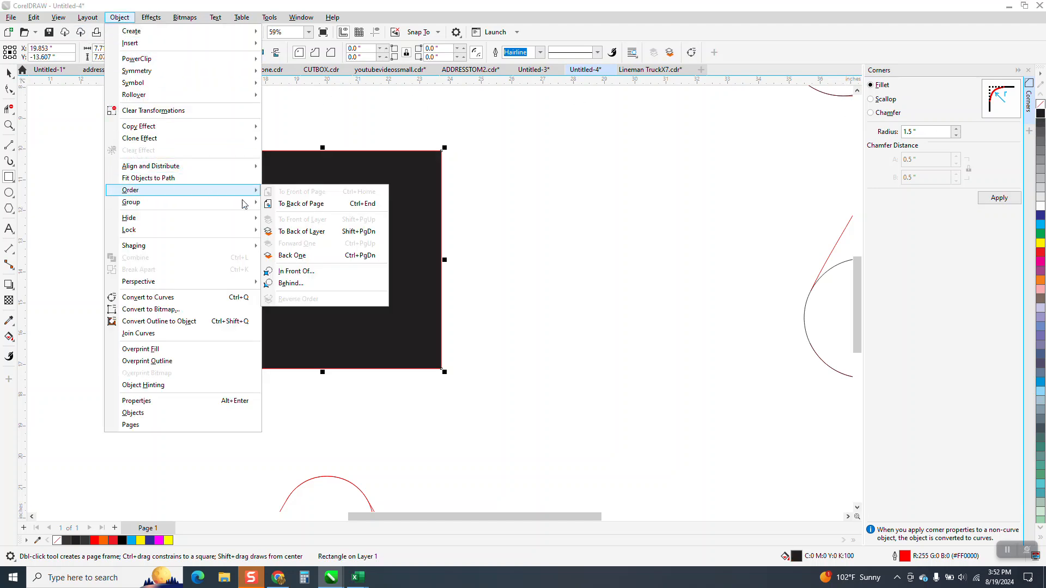
left_click(282, 205)
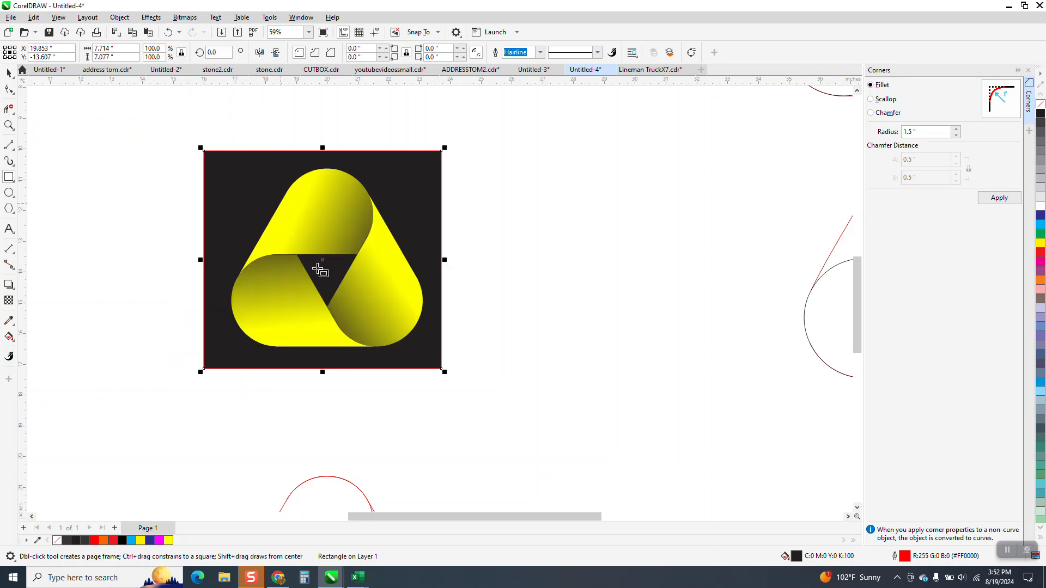